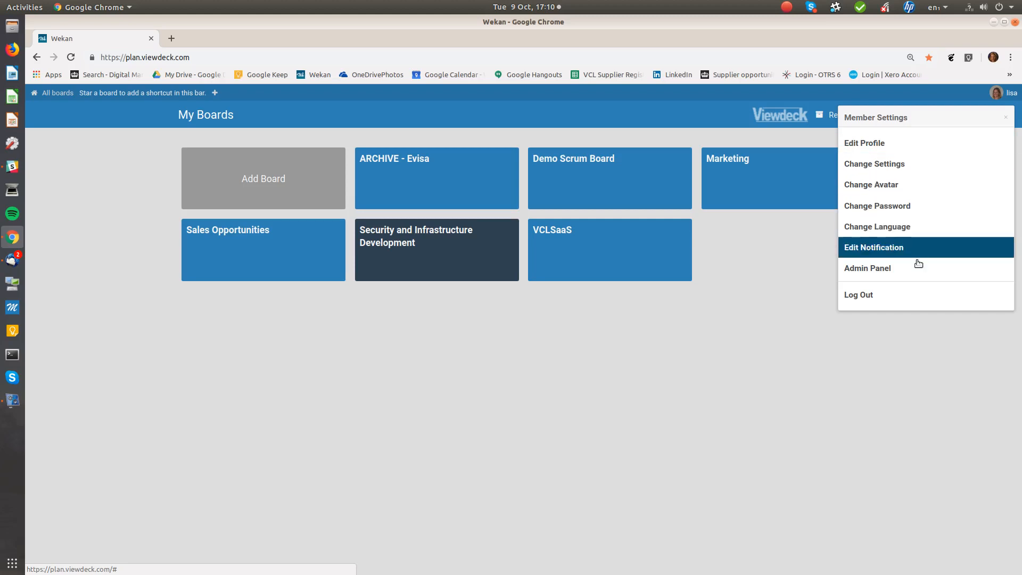
Step: Open the Admin Panel and view its system-wide announcement settings
click(863, 269)
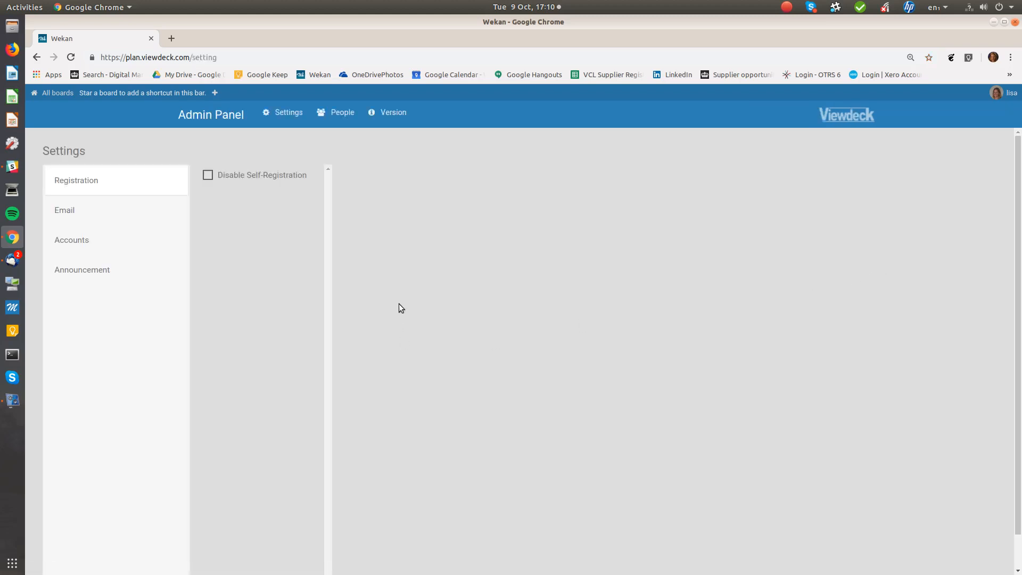
click(110, 272)
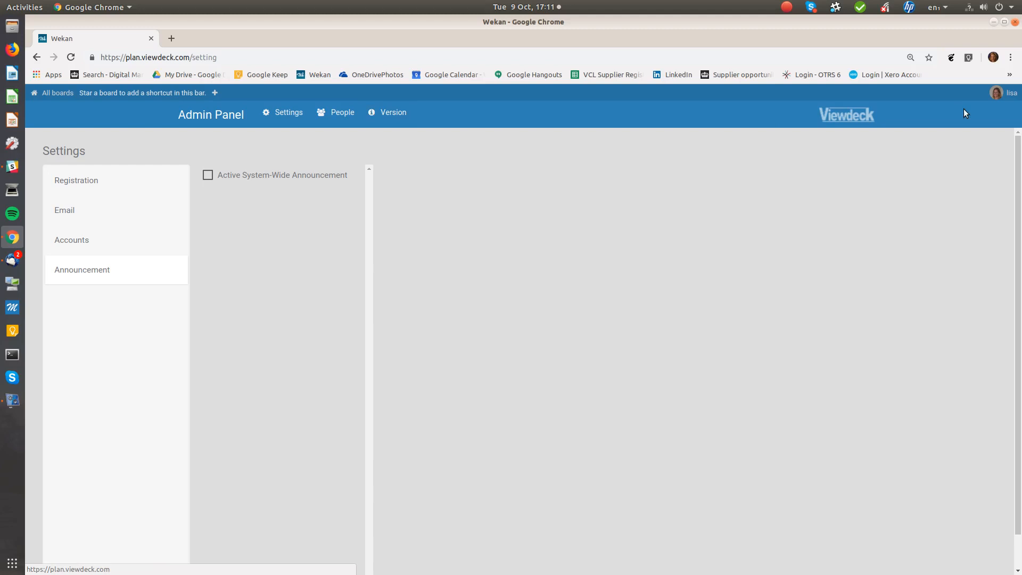
key(alt+Tab)
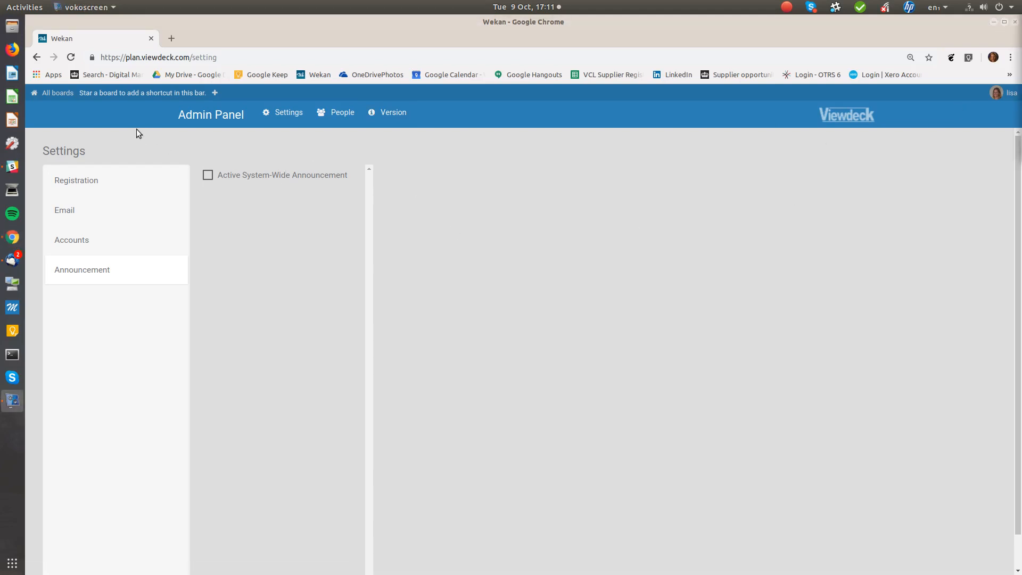
Step: From the overview of all boards, create a private board titled "Demo board" and add a list named "Implementation tasks"
click(64, 95)
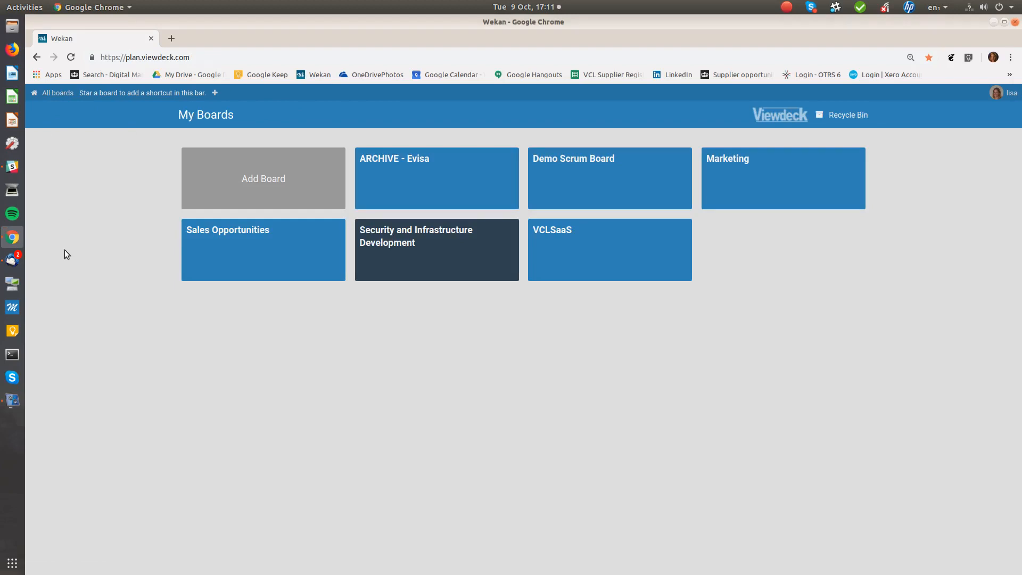
click(262, 179)
text(D)
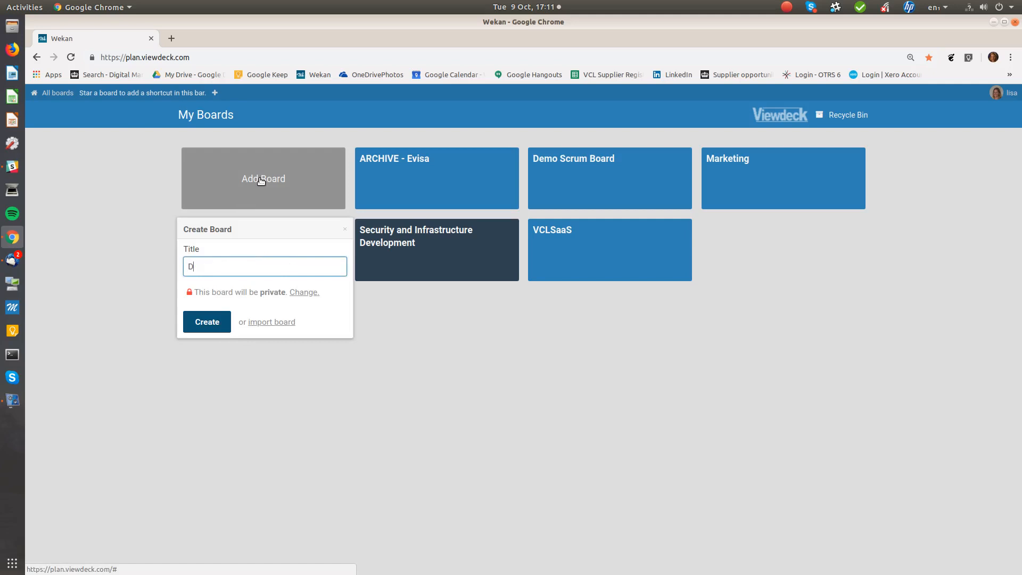
text(emo board)
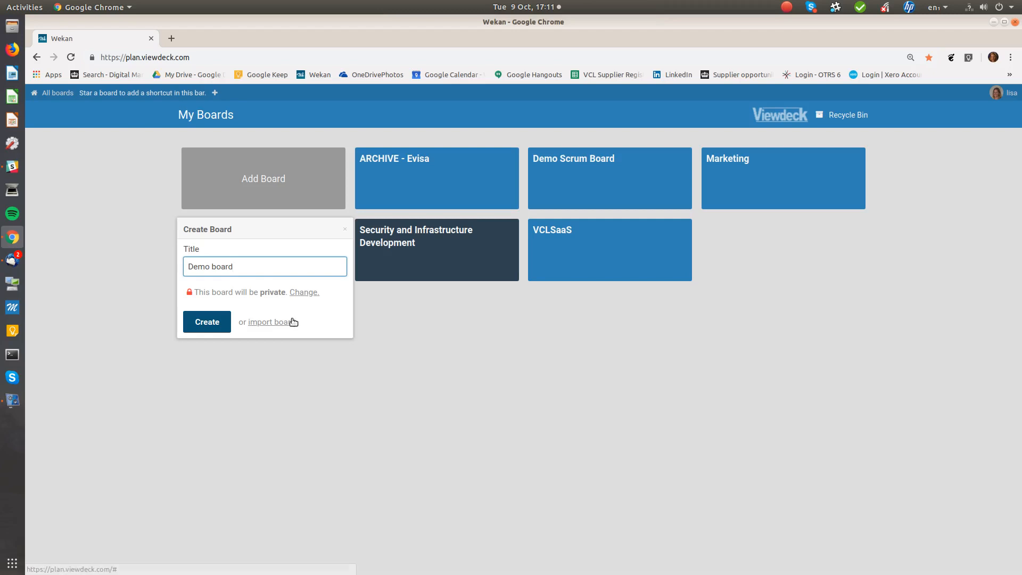
click(209, 322)
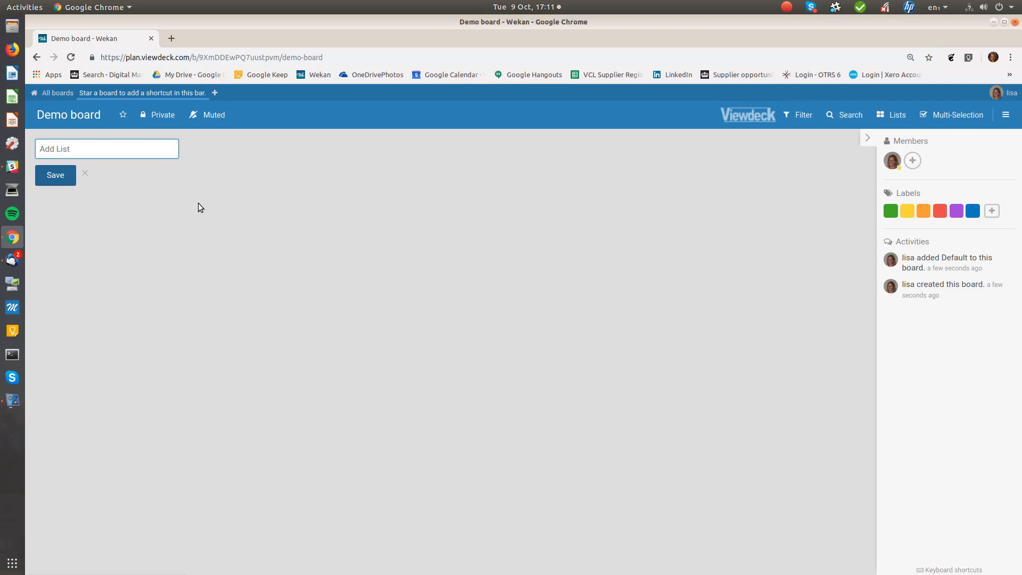
text(Implementation tasks)
click(54, 177)
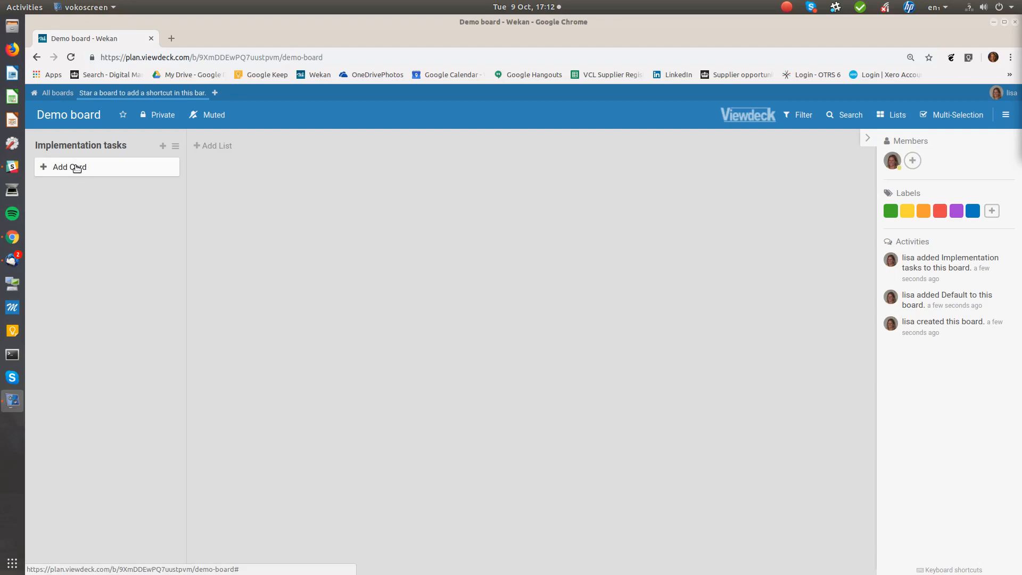
Step: Add a card titled "Add use stories" to the "Implementation tasks" list
click(77, 168)
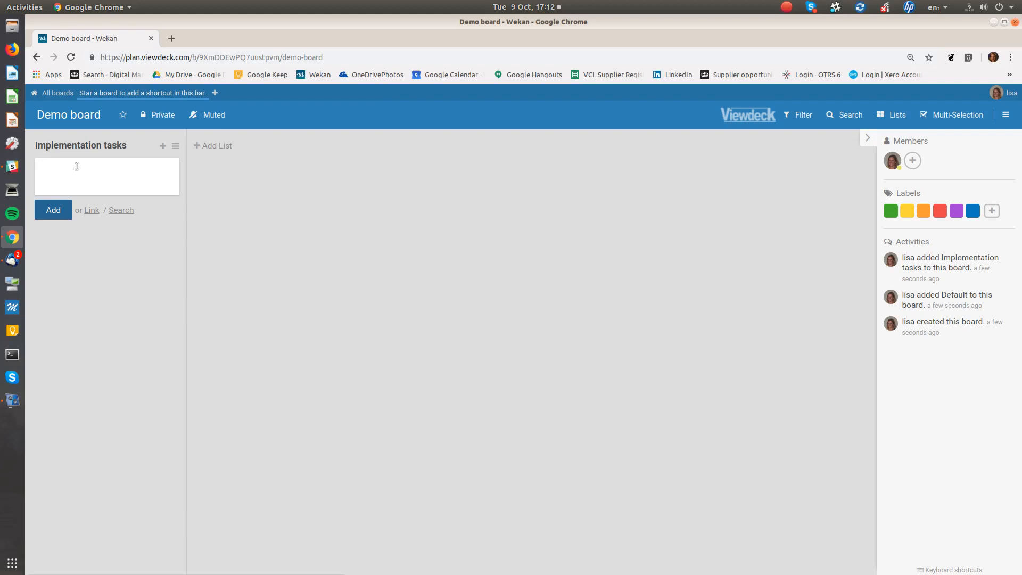
text(A)
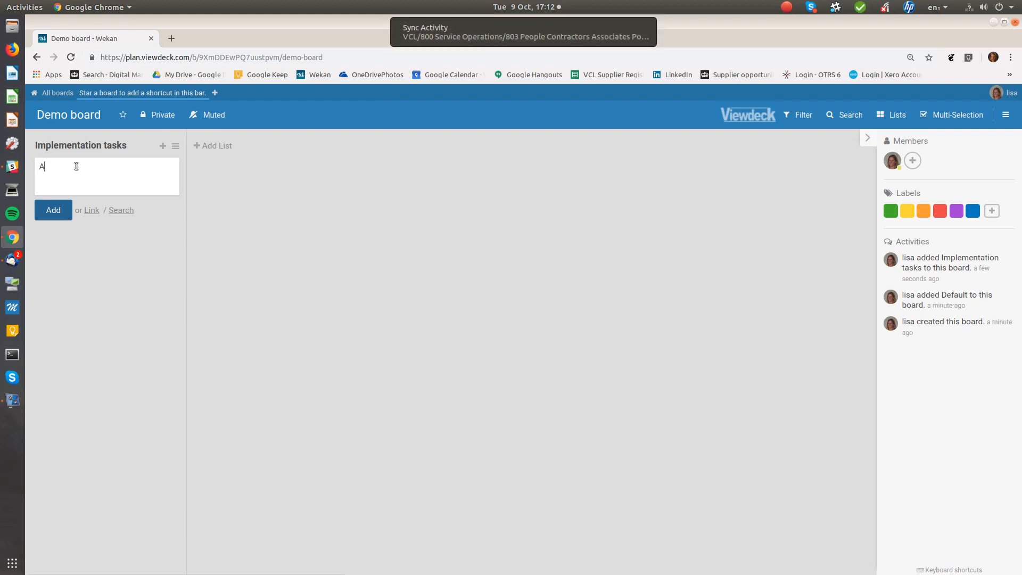
text(dd )
text(ue)
text(e )
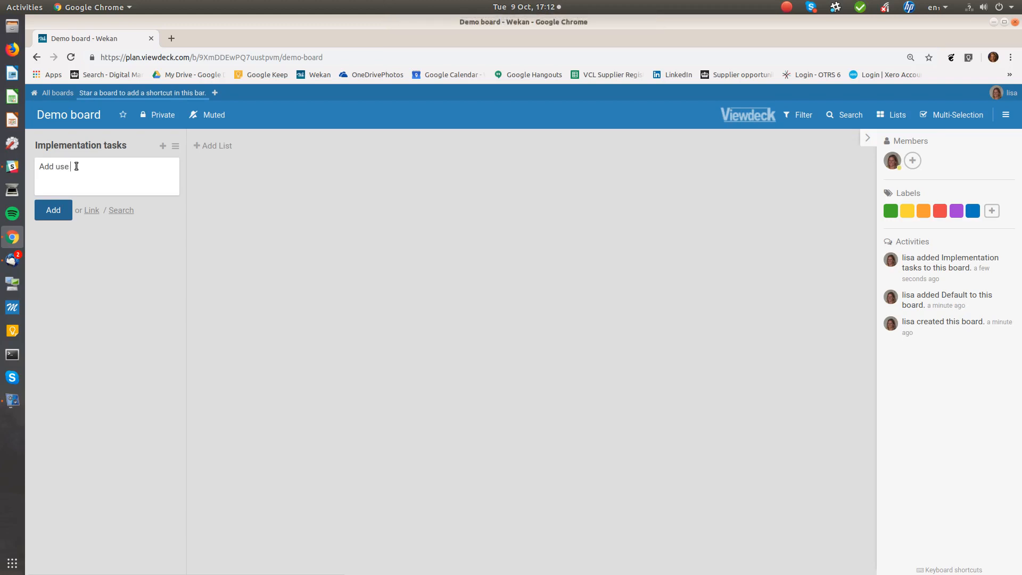
text(stories)
click(56, 209)
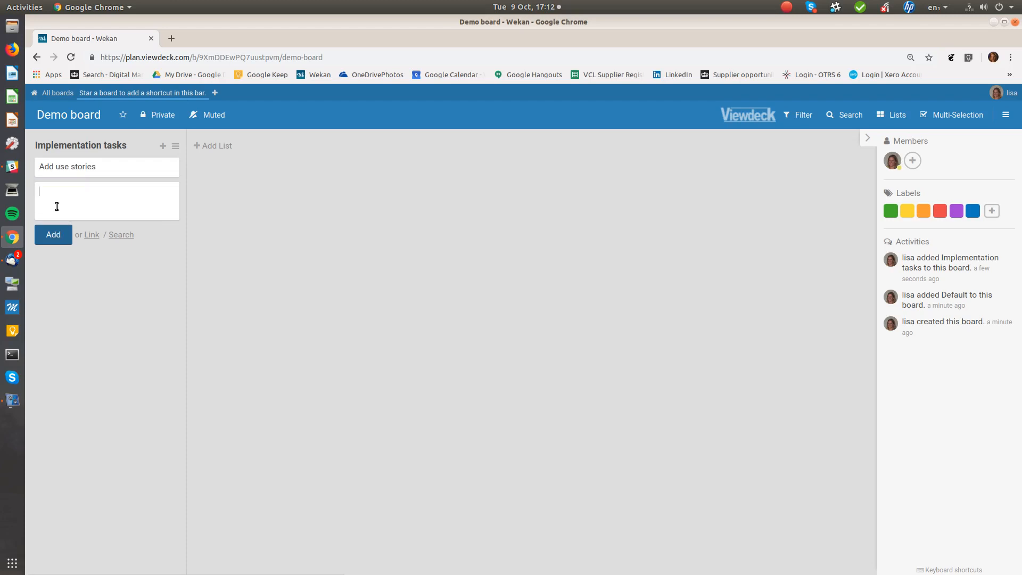
Step: Open the "Add use stories" card and assign the board's only member to it
click(101, 168)
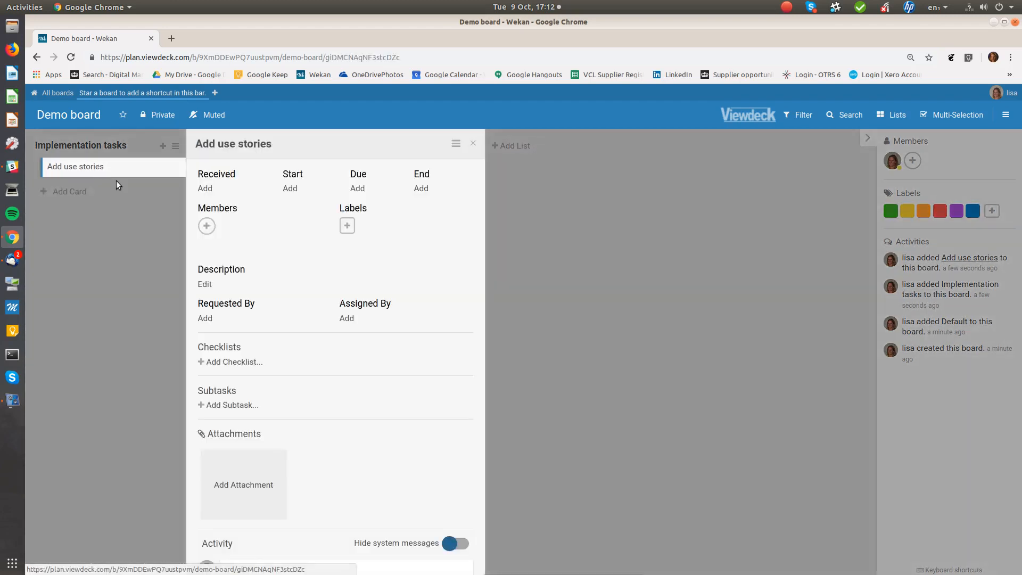
click(207, 227)
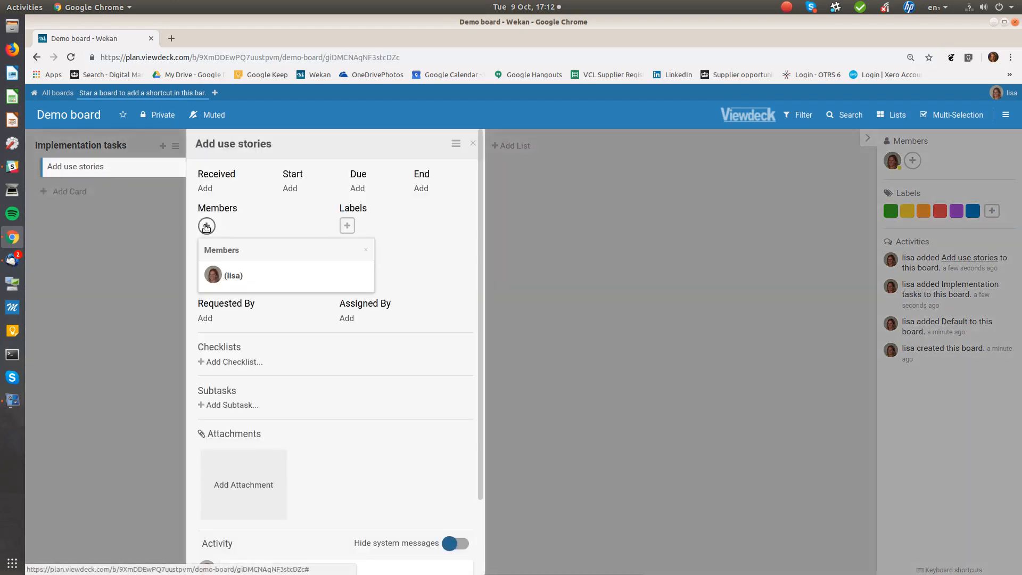
click(232, 274)
click(266, 214)
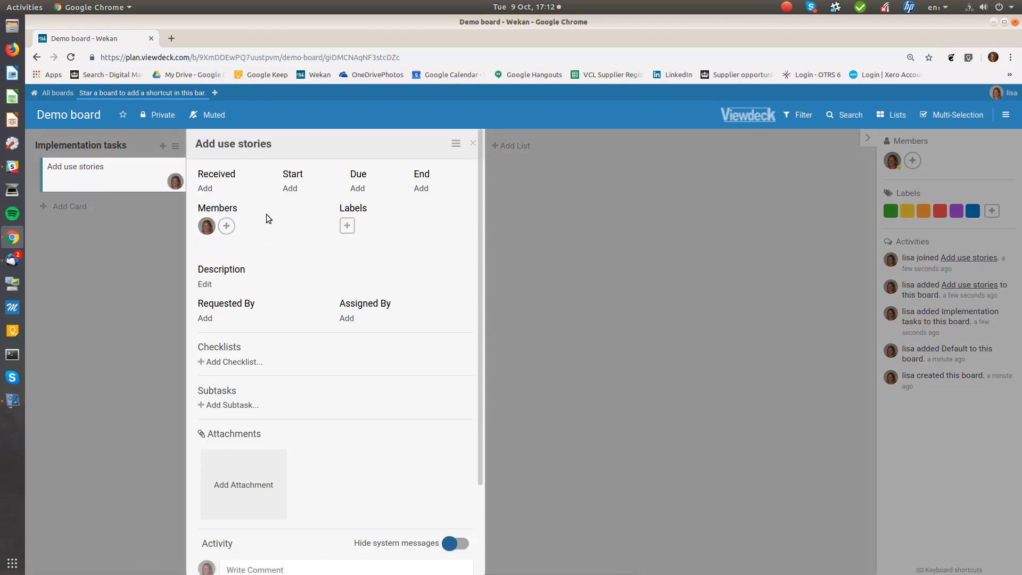
Step: Set the card's received date to 09/10/2018 and its start date to 14/10/2018
click(207, 188)
click(263, 328)
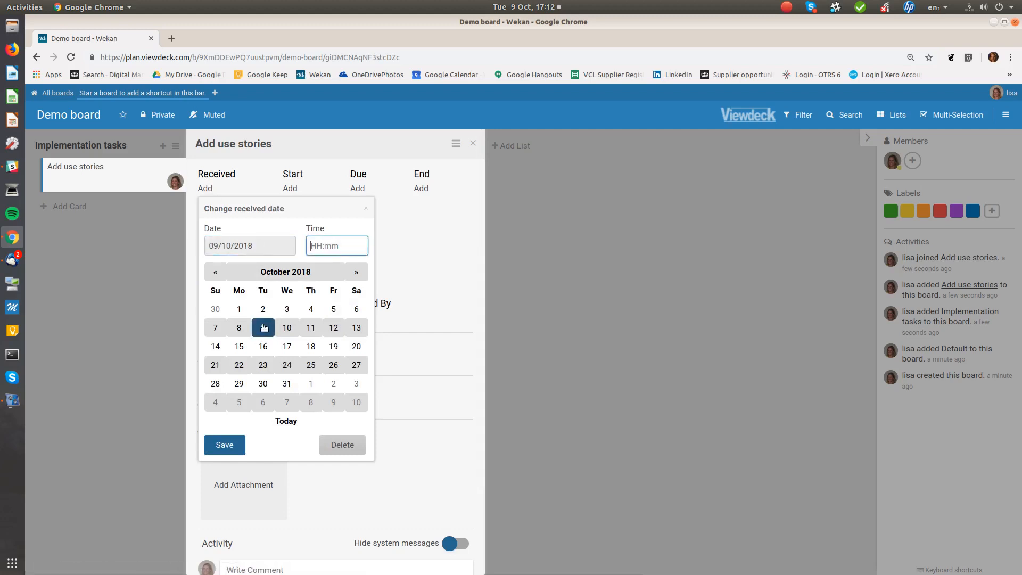
click(234, 444)
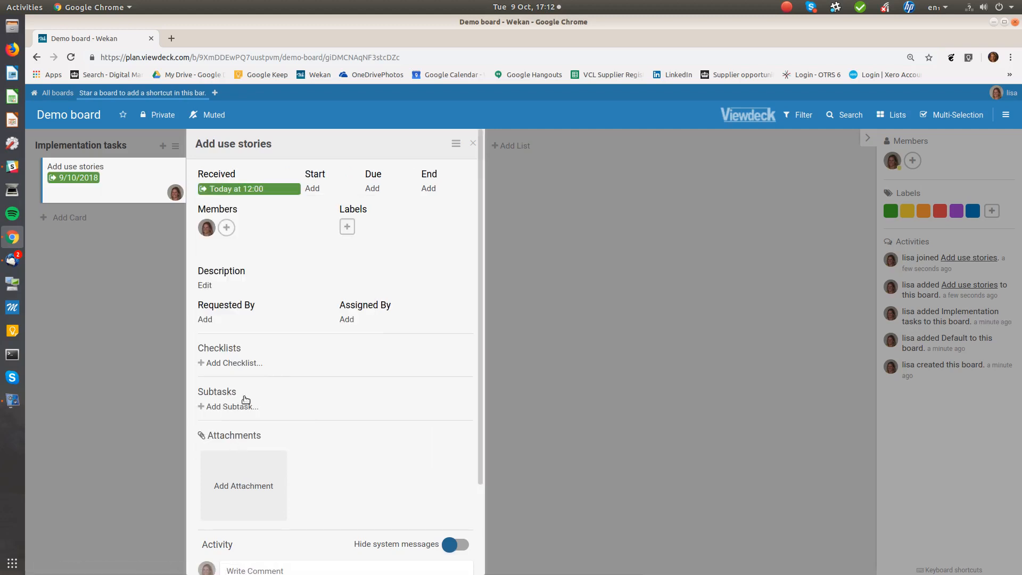
click(317, 190)
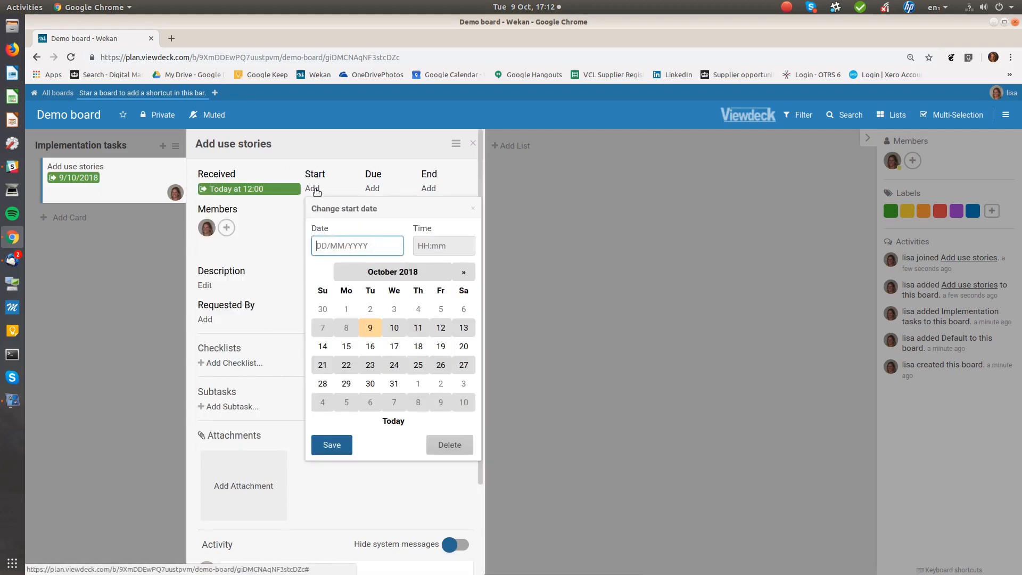
click(322, 346)
click(335, 447)
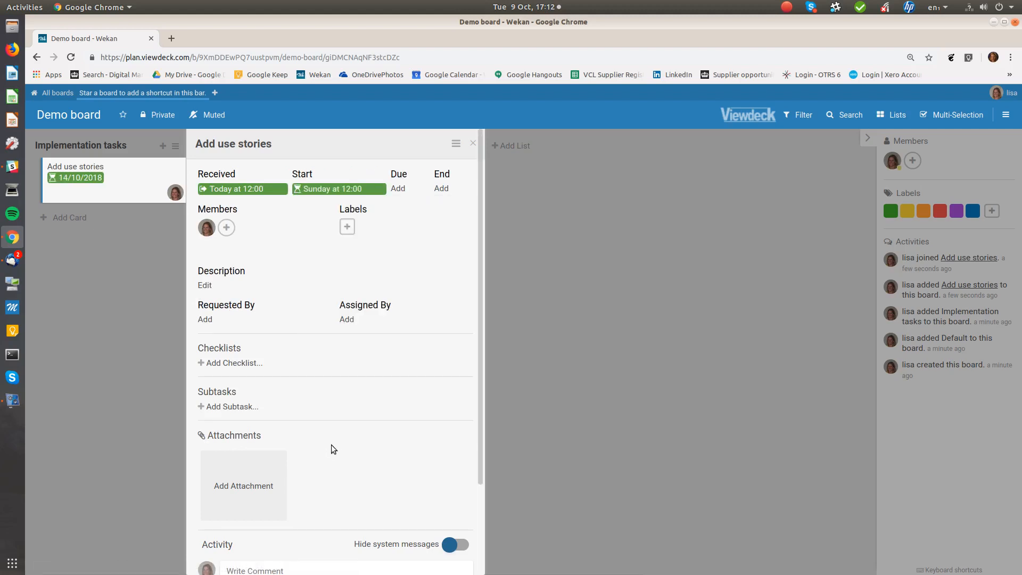
Step: Set the card's due date to 24/10/2018
click(400, 192)
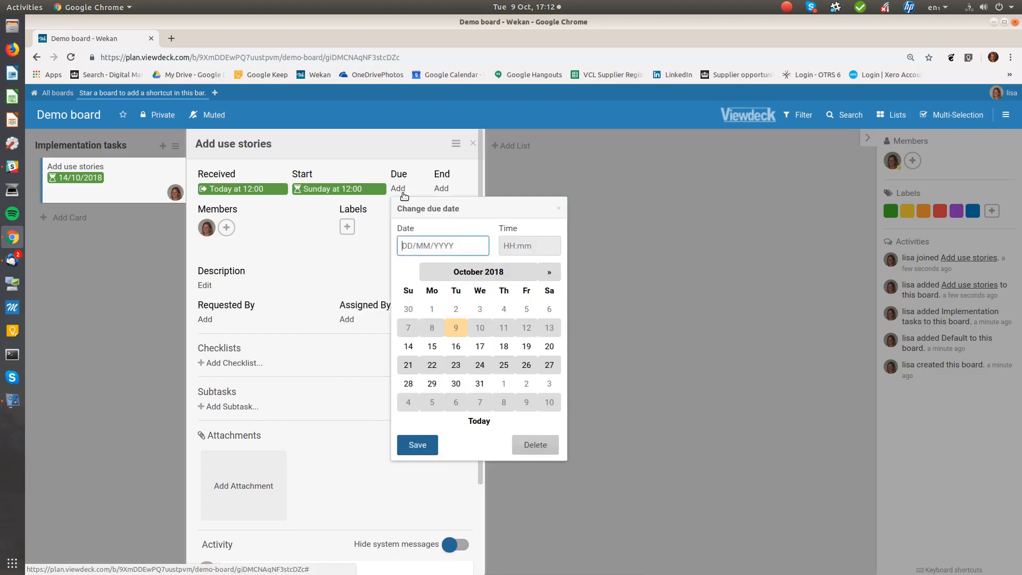
click(479, 365)
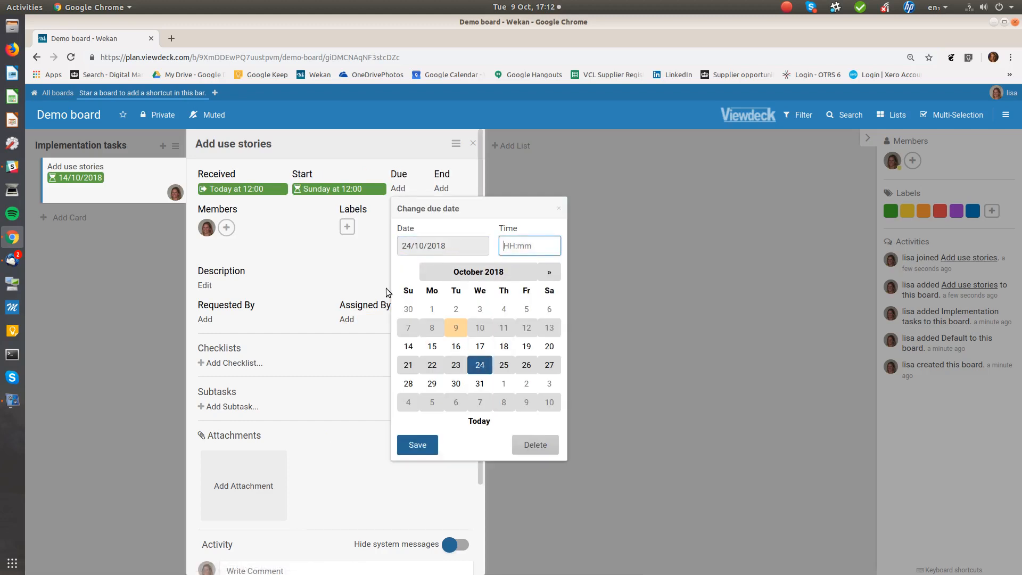
click(417, 444)
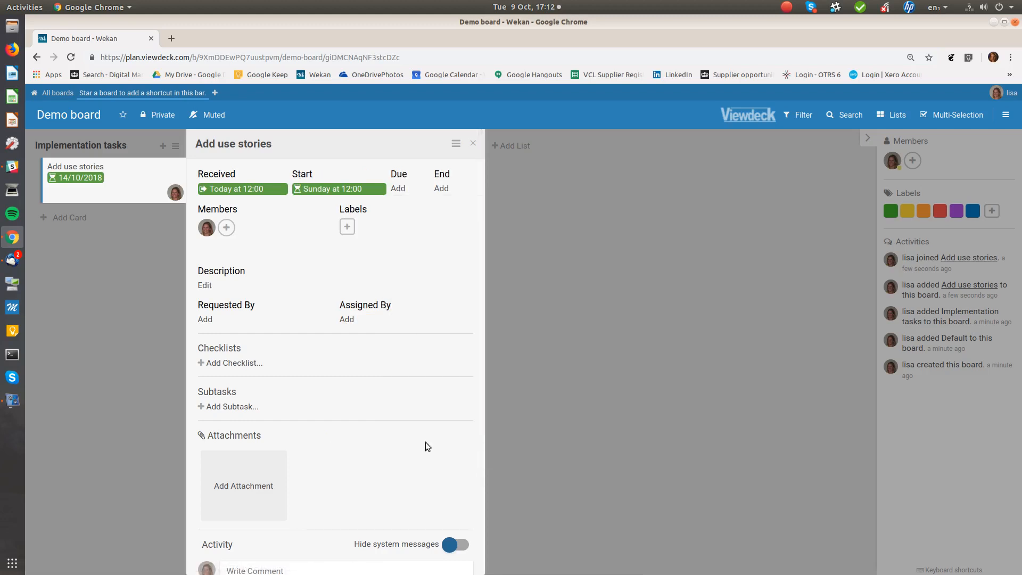
Step: View the card's end date picker and its label options without setting either
click(450, 188)
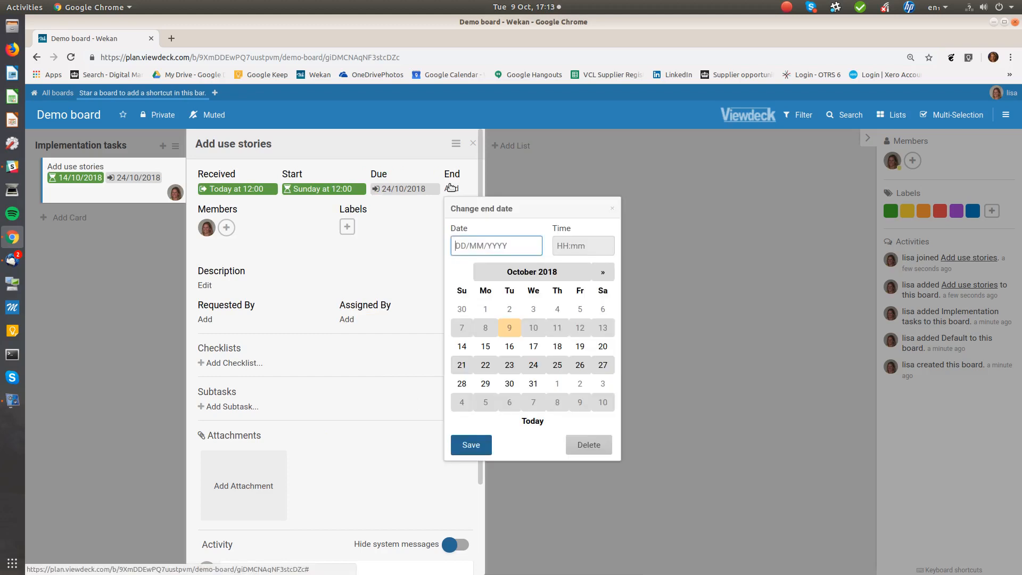
click(430, 243)
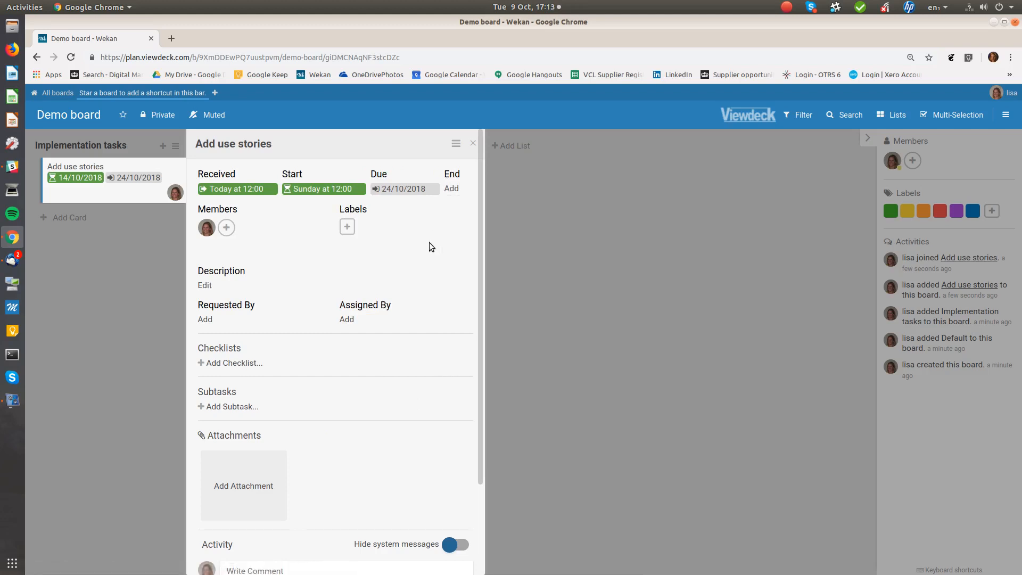
click(347, 227)
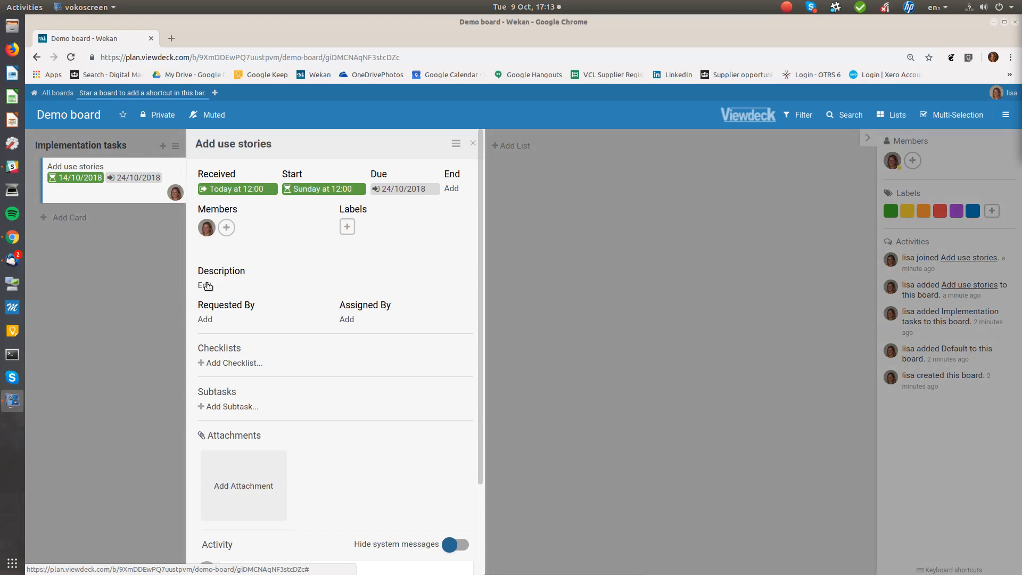
Step: Add the description "Create user stories for project" to the card and save it
click(206, 286)
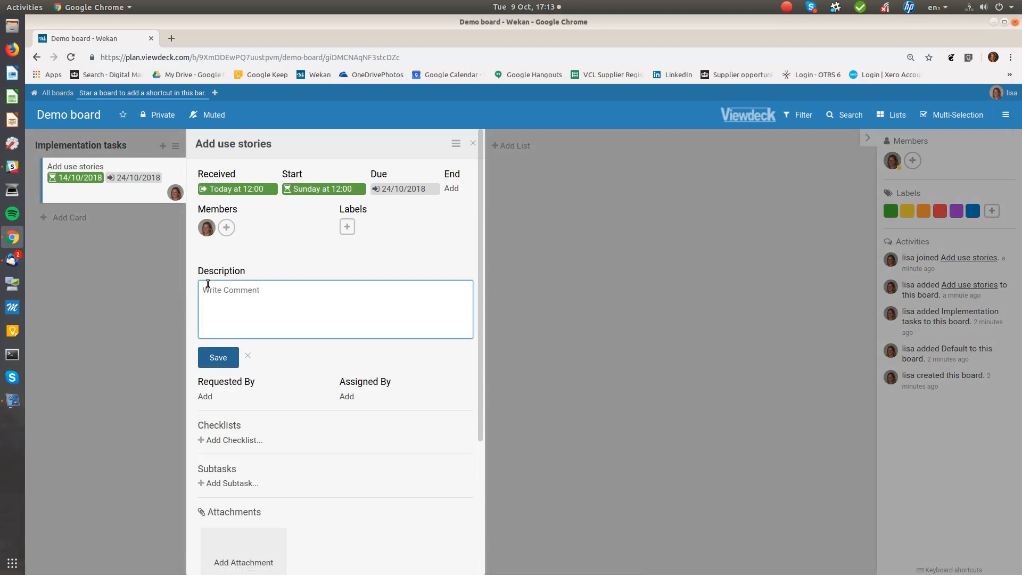
text(Crrs)
key(BackSpace)
key(BackSpace)
text(eate user stories for project)
click(219, 357)
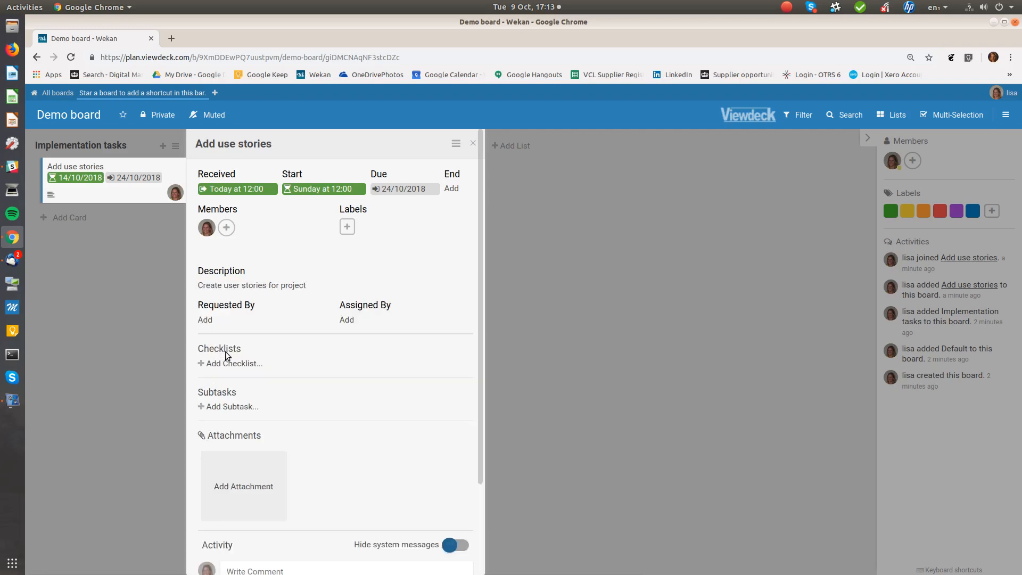
Step: Fill in and save the requester's first name and the assigner's first name on the card
click(207, 320)
text(Lisa)
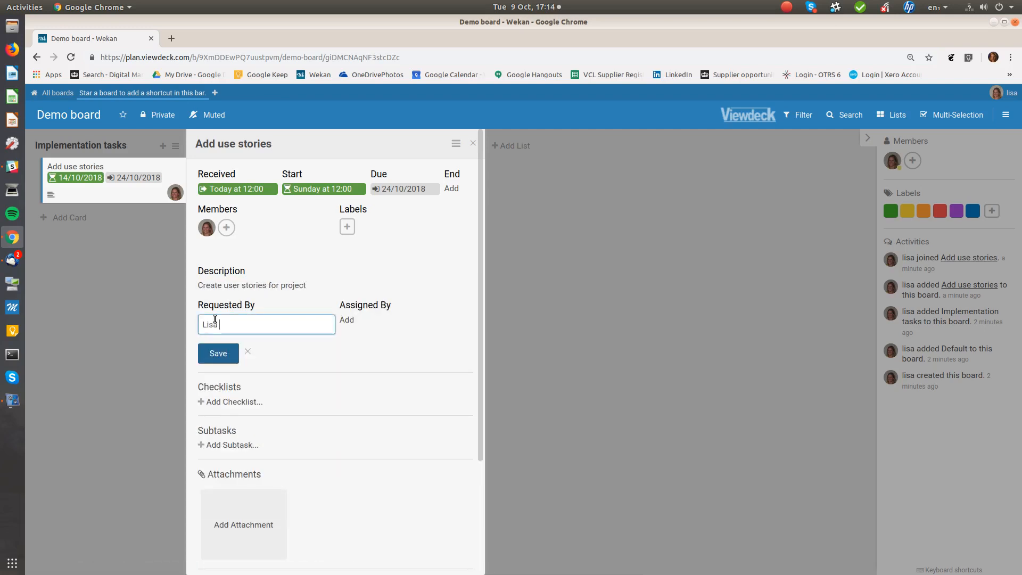
click(224, 356)
click(347, 319)
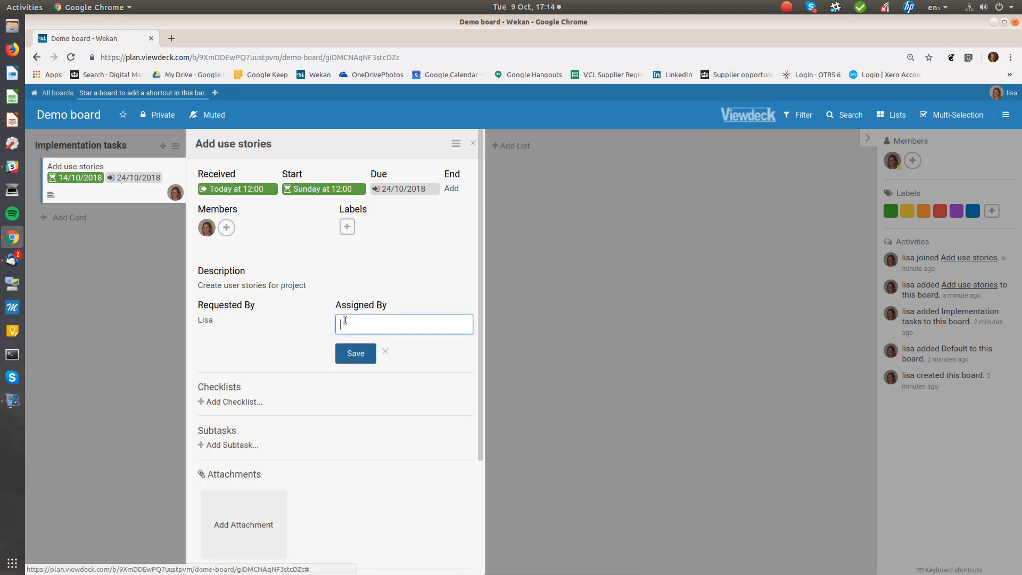
text(Glenn)
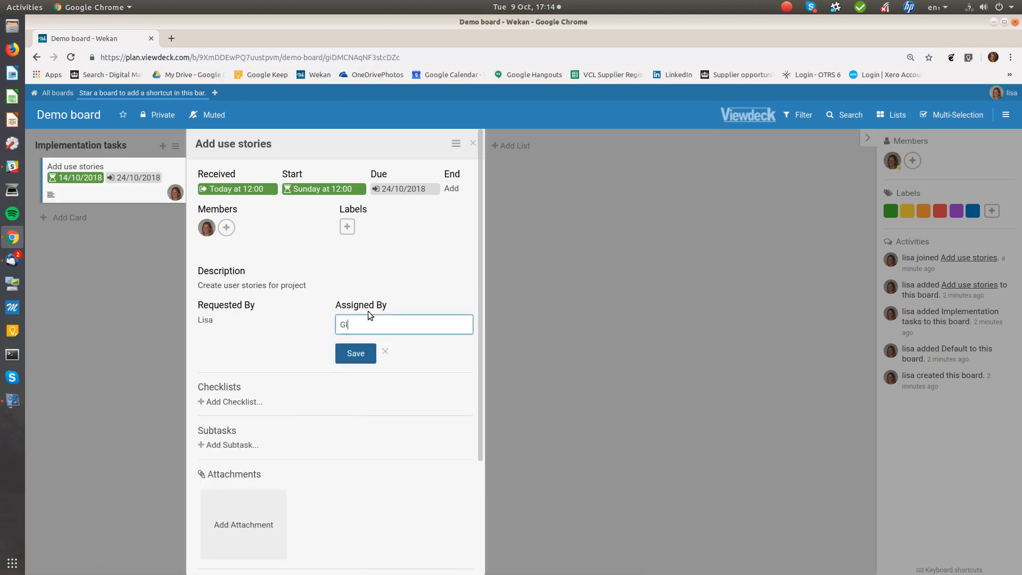
click(354, 354)
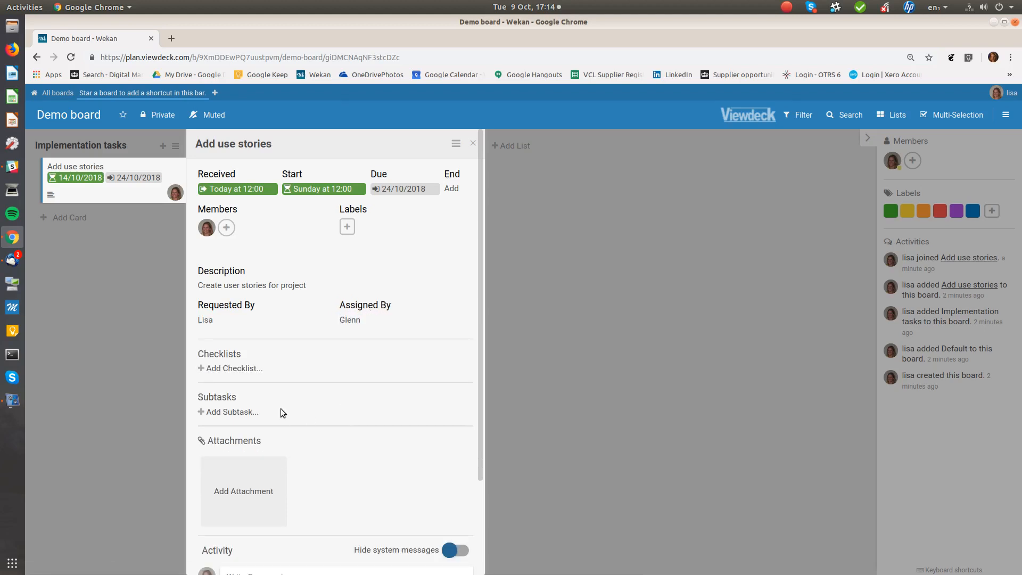
Step: Add a checklist named "To do" to the card with the items "To do 1" and "To do 2"
click(247, 368)
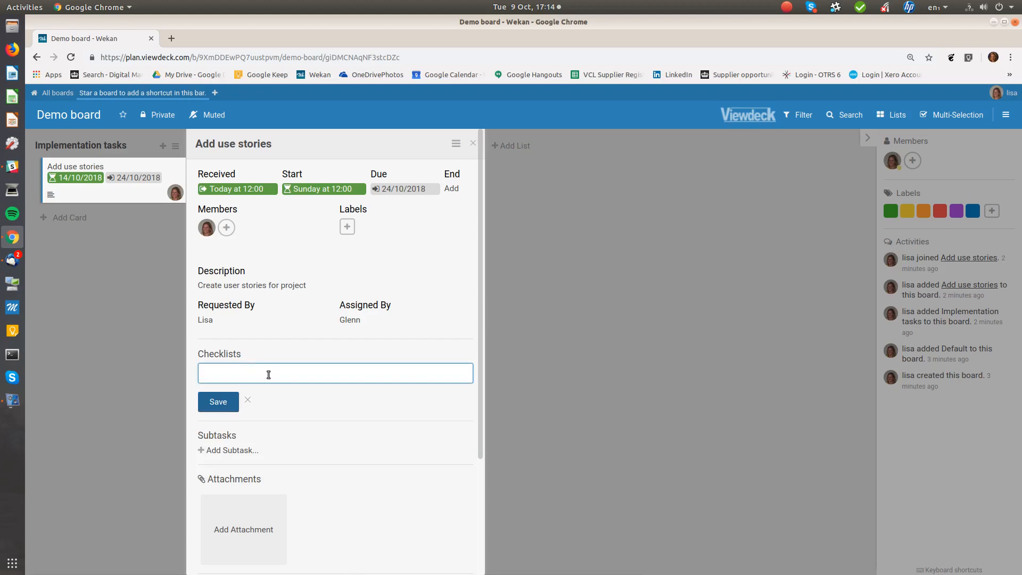
text(To do)
click(223, 401)
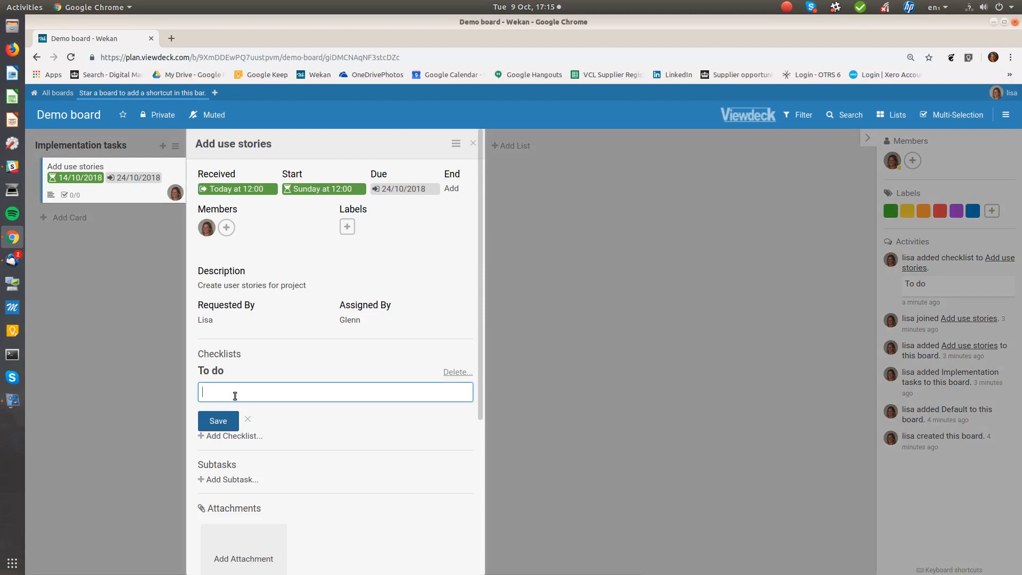
text(To do 1)
click(223, 421)
text(To do )
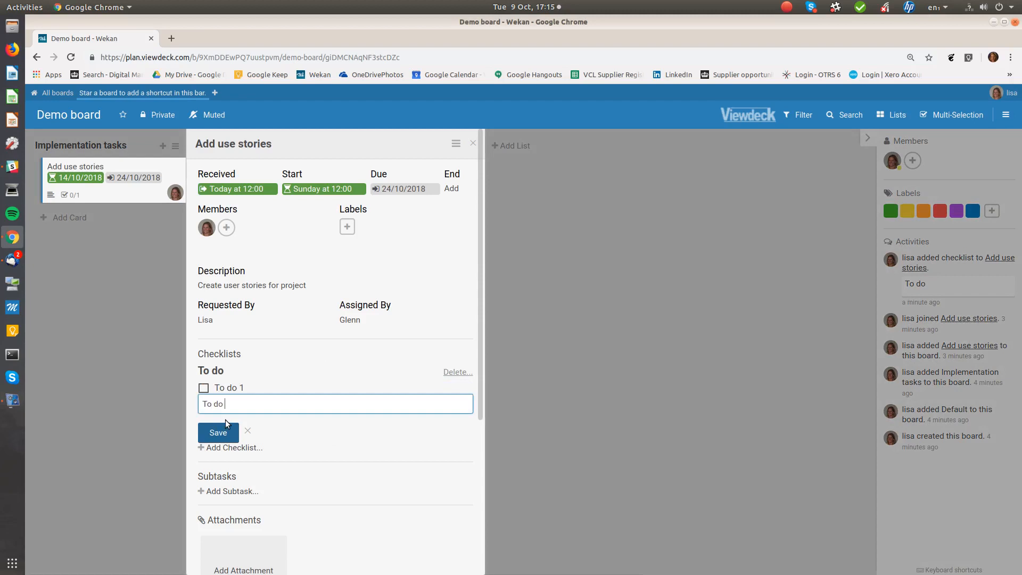
text(2)
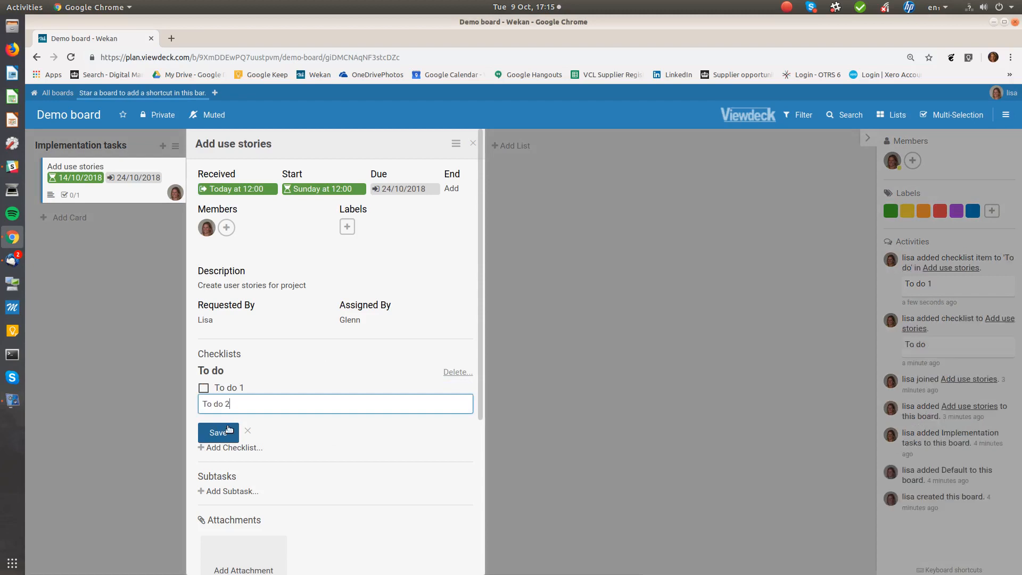
click(226, 425)
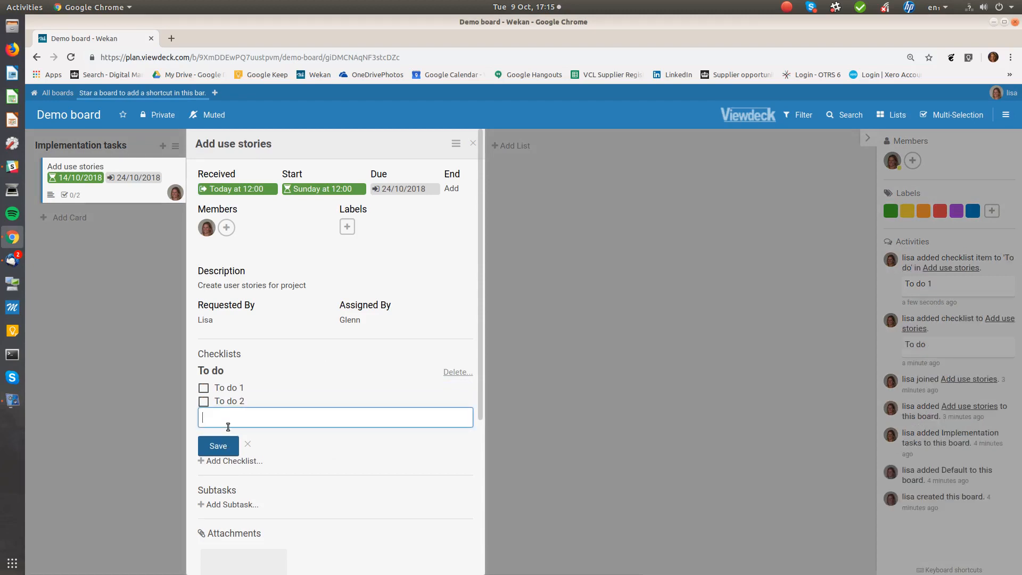
Step: Add a second checklist named "Checklist 2" to the card with the item "To do 3"
click(246, 462)
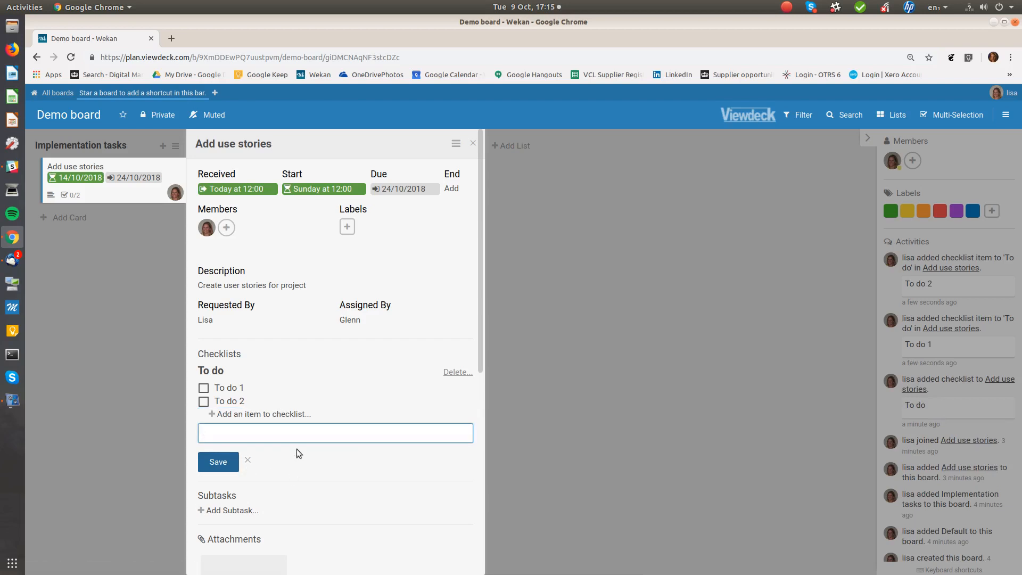
text(Checklist 2)
click(206, 466)
text(To do 1)
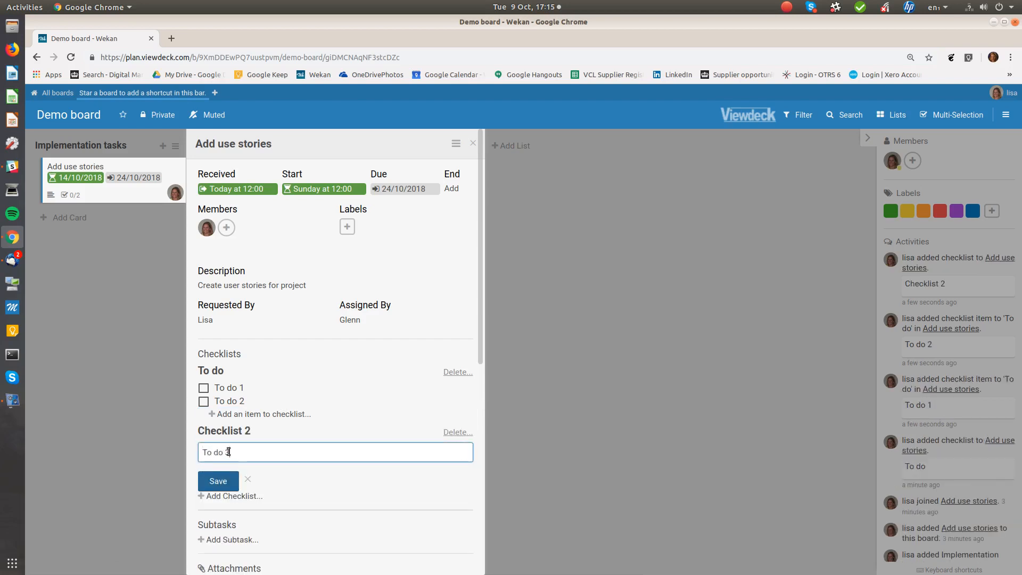
click(218, 482)
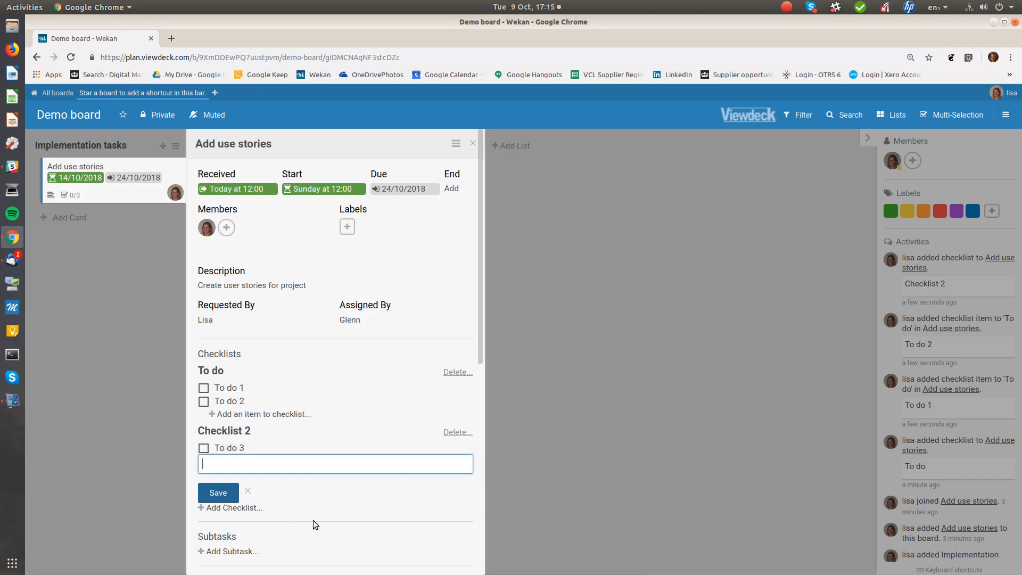
Step: Add the subtask "Research user stories" to the card and save it
scroll(312, 519, down, 2)
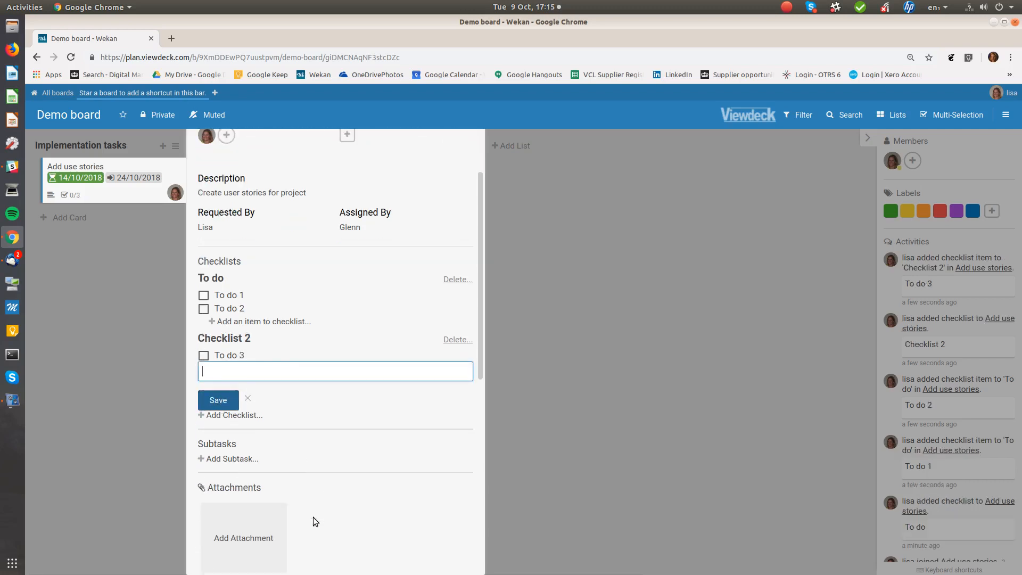
click(230, 458)
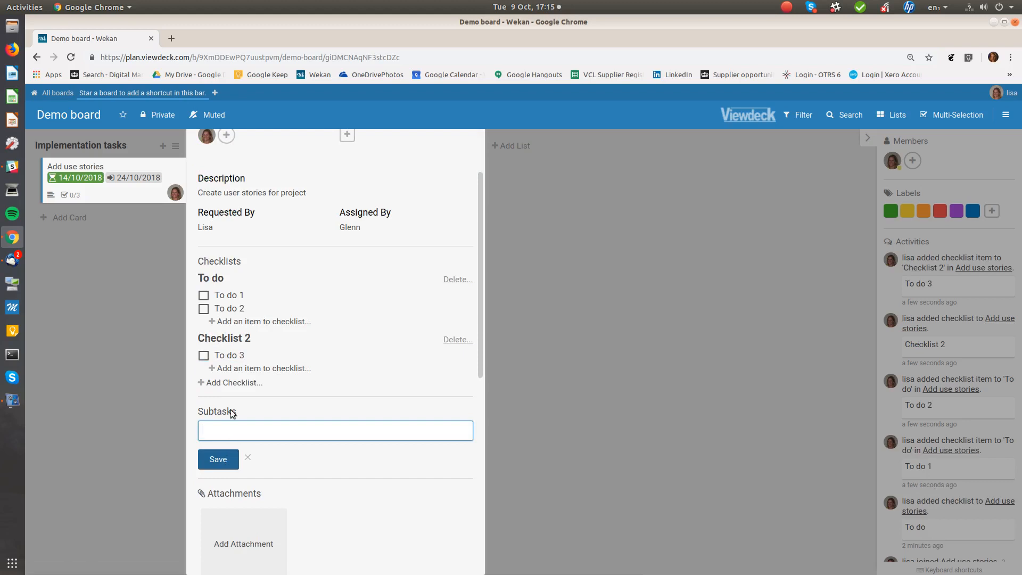
scroll(258, 330, up, 2)
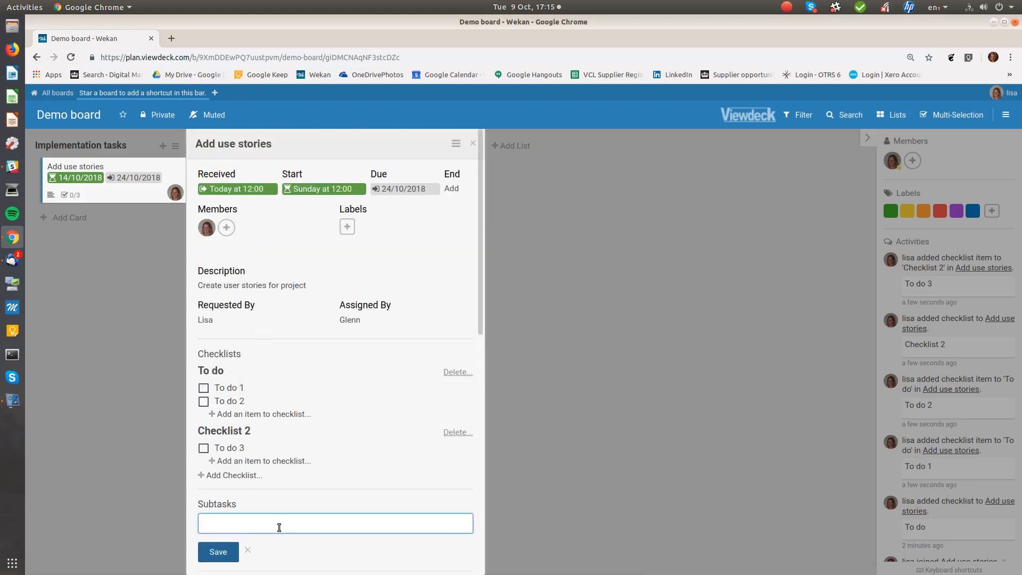
text(Resd)
key(BackSpace)
text(earch user stories)
click(221, 548)
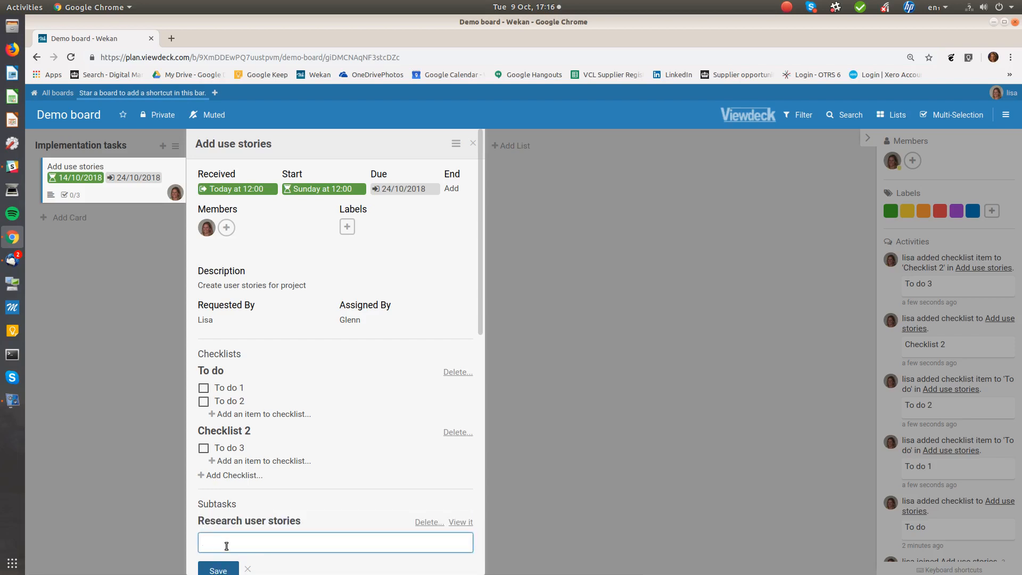
Step: View the card's attachment source options without attaching anything
scroll(312, 557, down, 3)
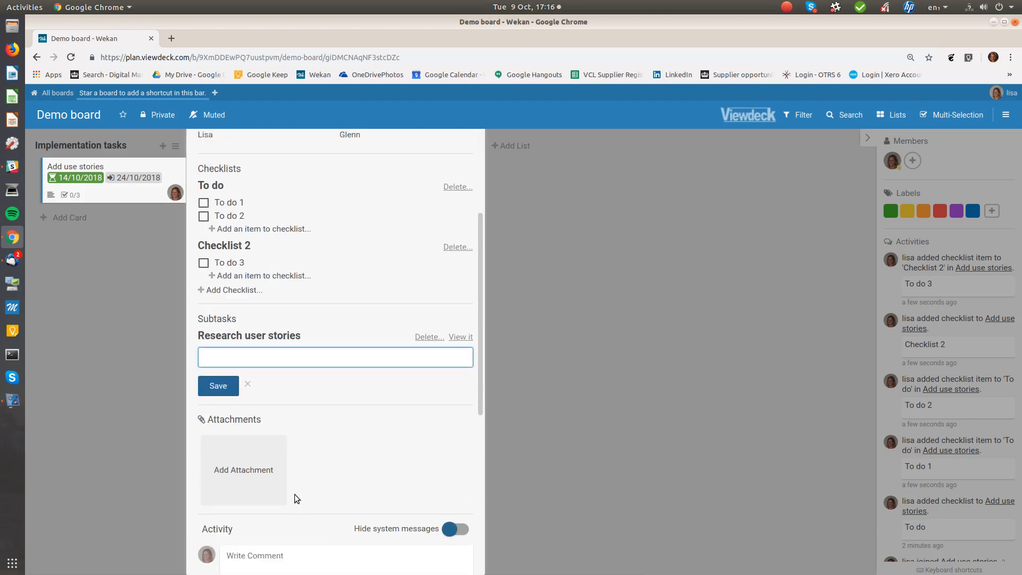
click(249, 472)
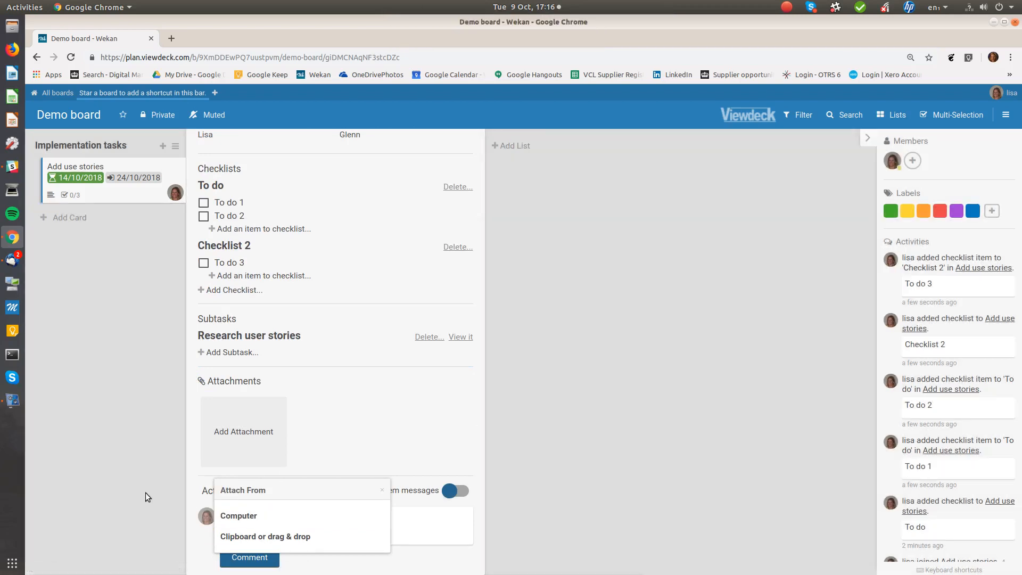
click(145, 494)
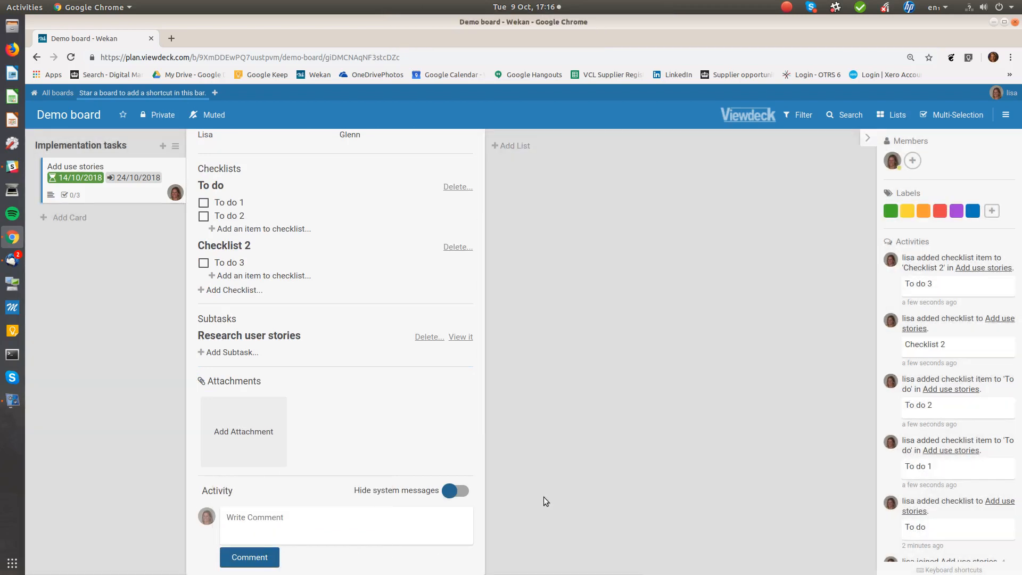
Step: Post the comment "User stories completed" on the card, review its activity and close the card
click(418, 528)
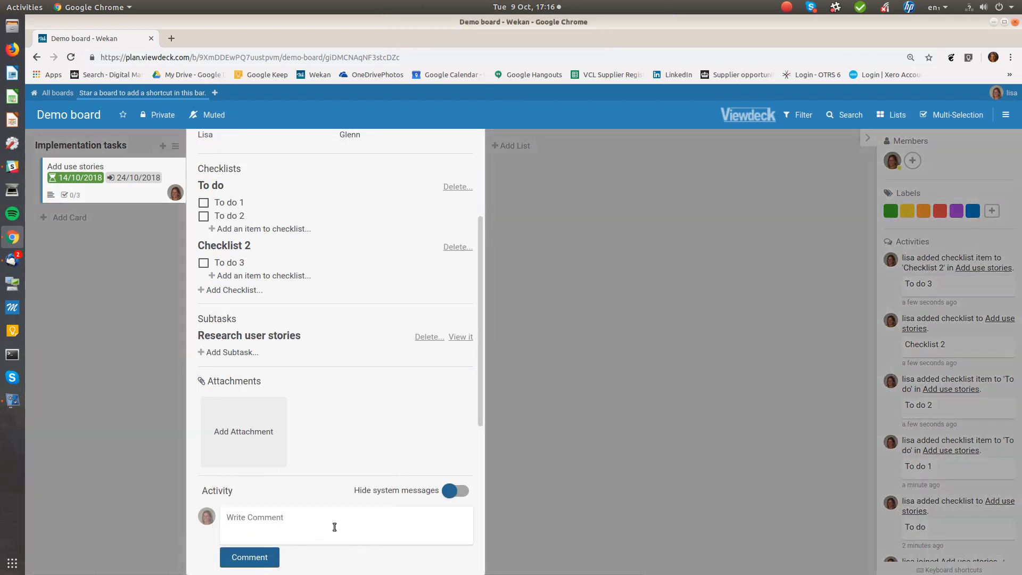
click(246, 516)
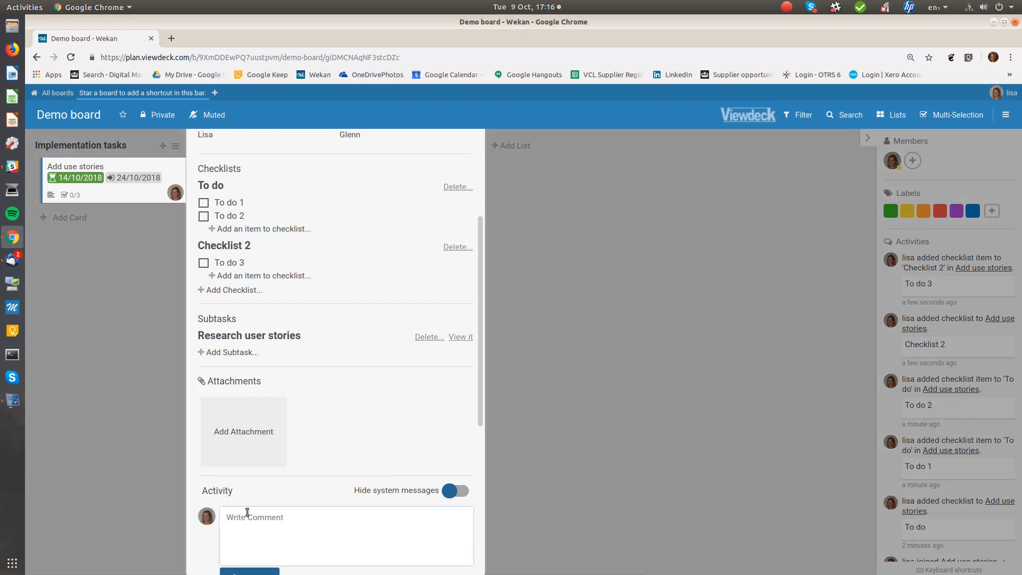
text(User stories completed)
click(252, 570)
scroll(428, 473, down, 5)
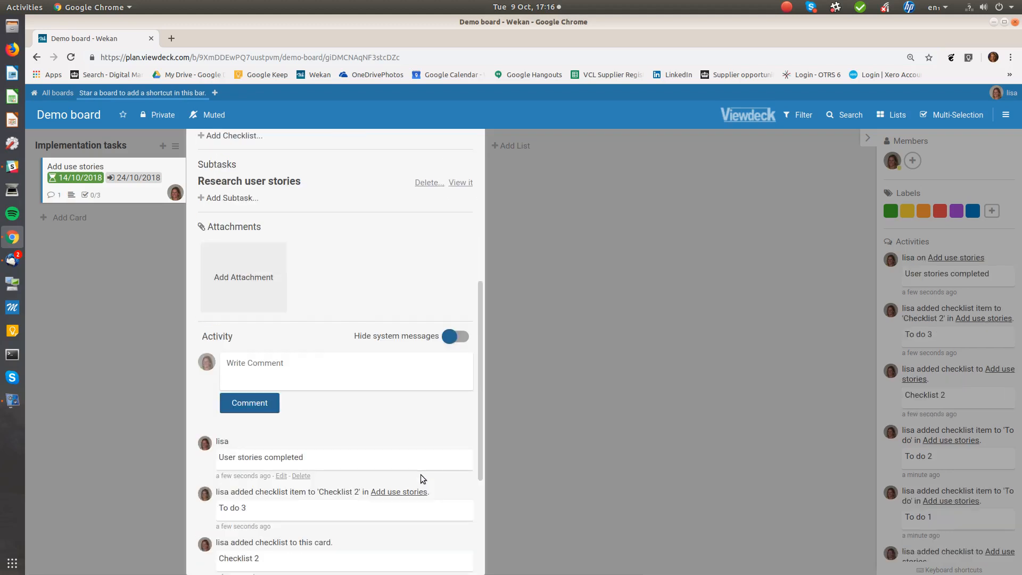
scroll(421, 474, down, 4)
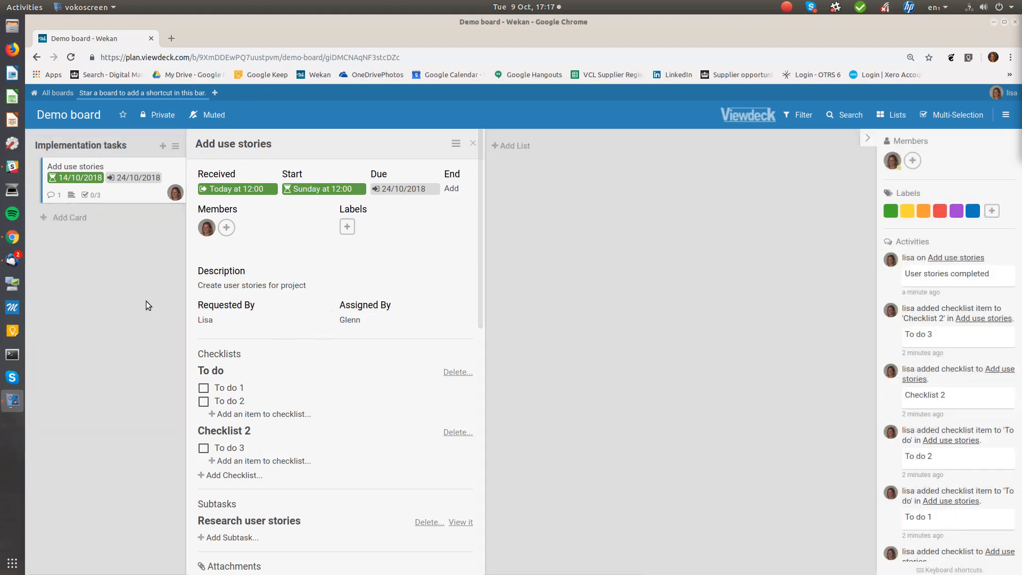
click(145, 301)
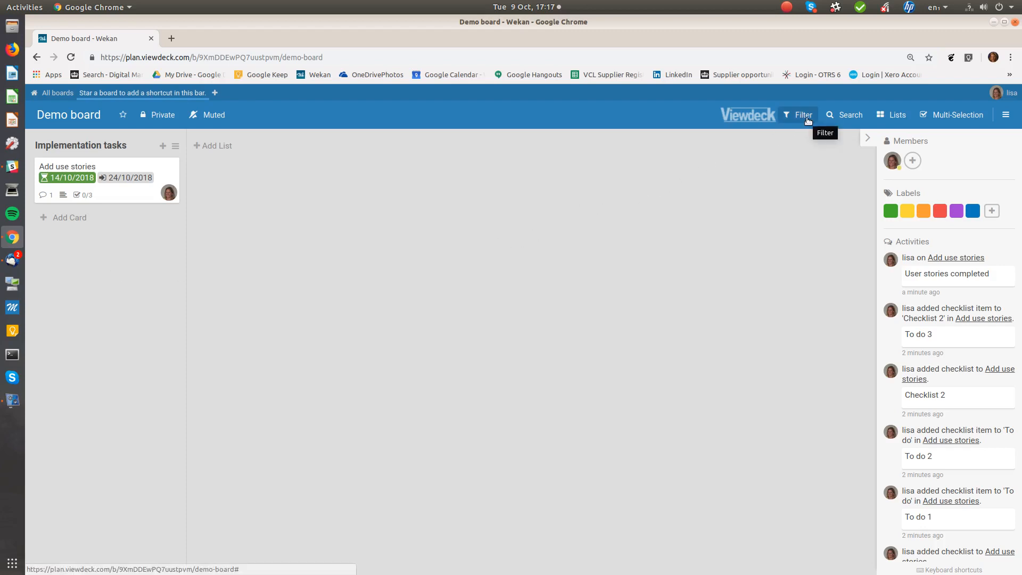
Step: View the card filter options and the board's Swimlanes and Calendar views, ending back in the Lists view
click(807, 120)
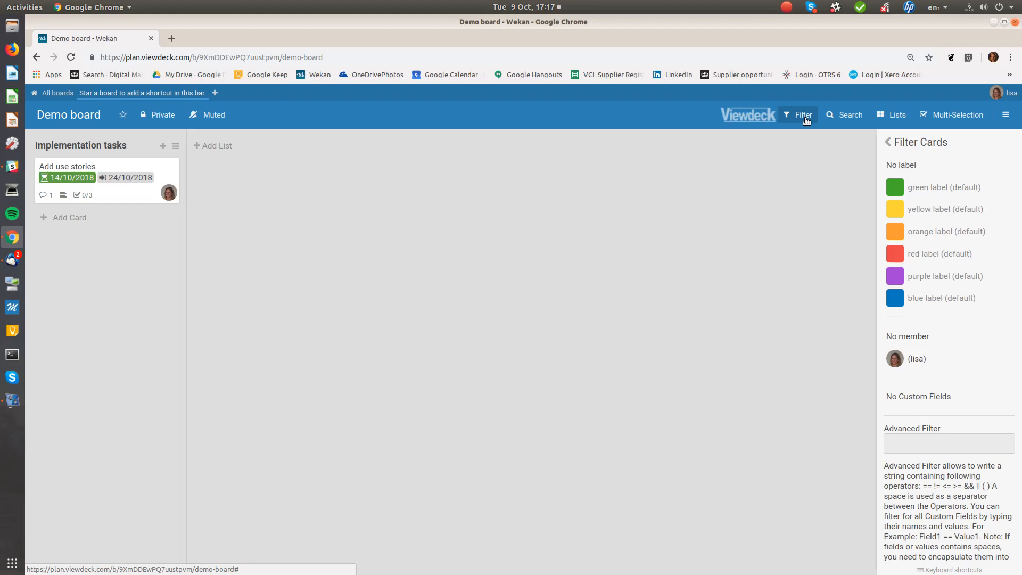
click(921, 445)
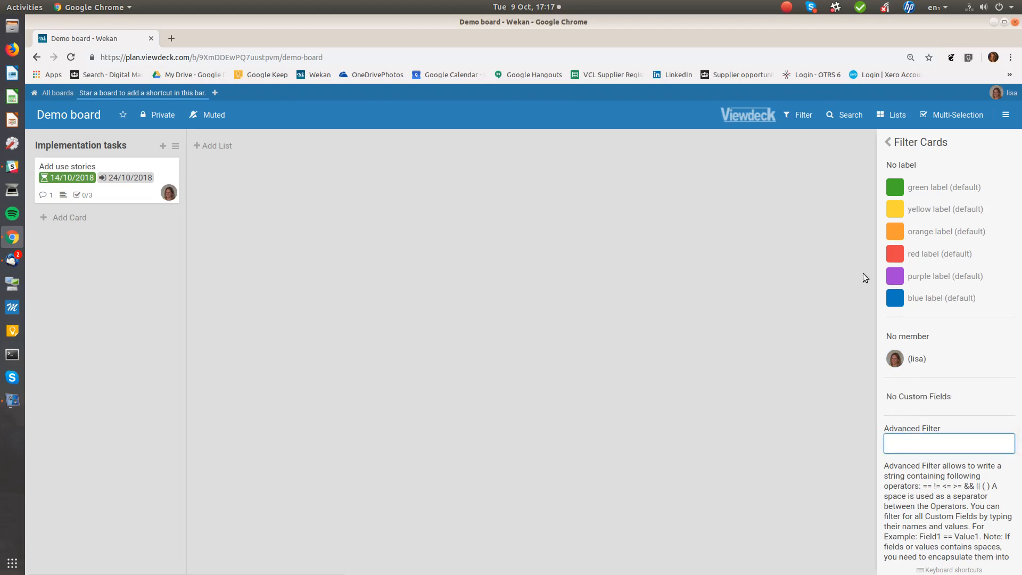
click(899, 115)
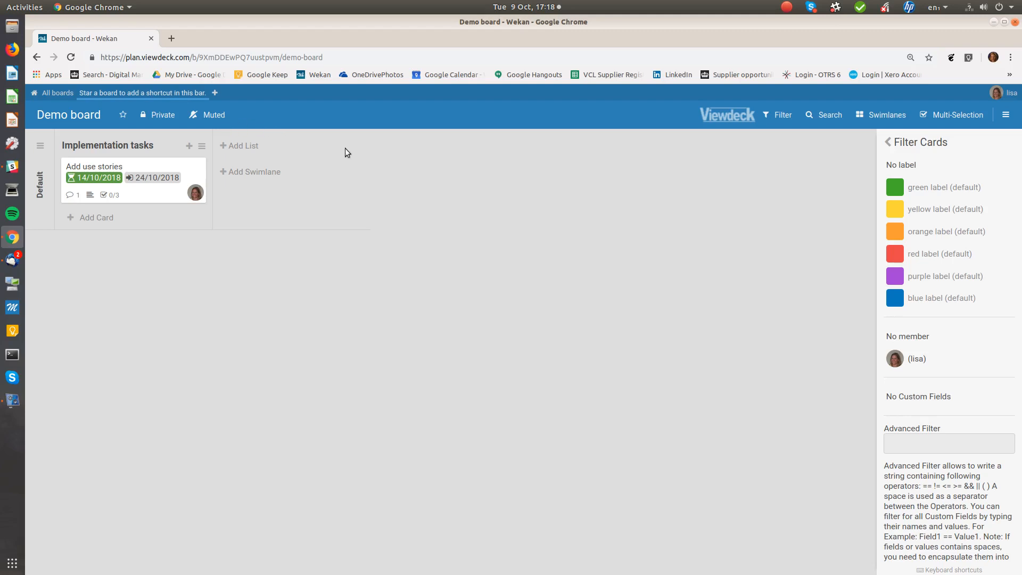
click(883, 114)
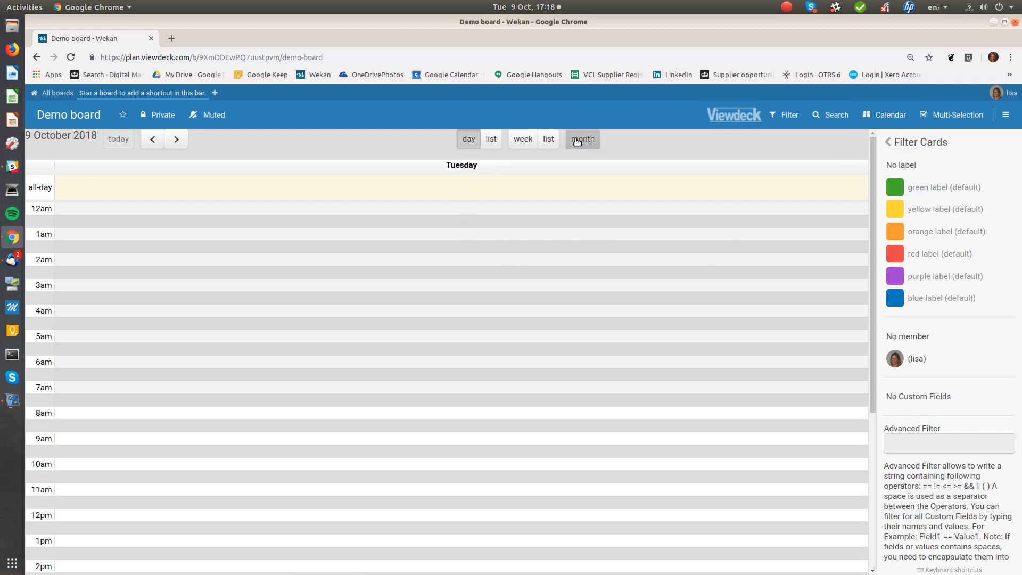
click(887, 116)
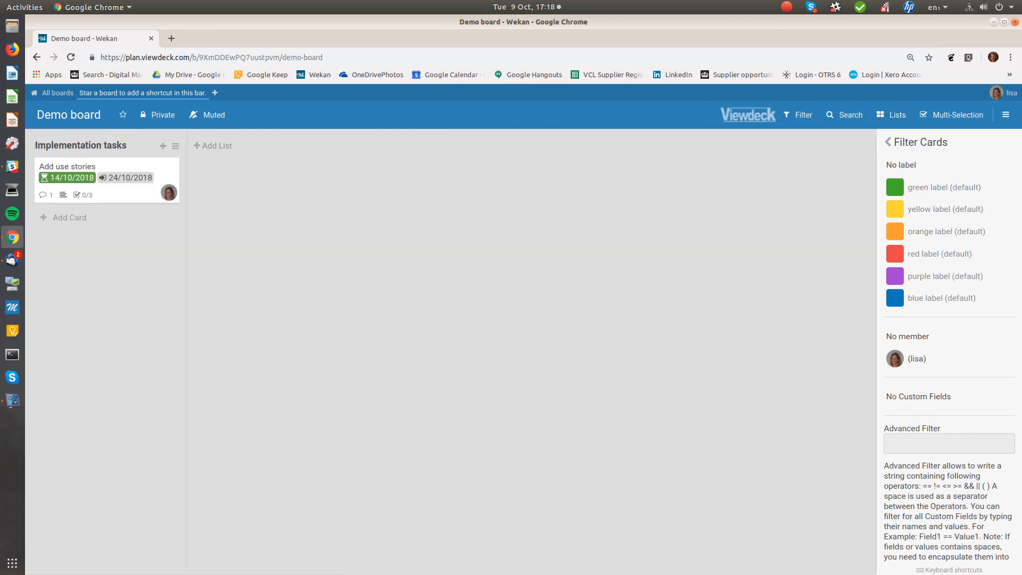
Step: Open the Demo Scrum Board from the board overview and move the User story 1 and User story 3 cards to the To do list
click(52, 94)
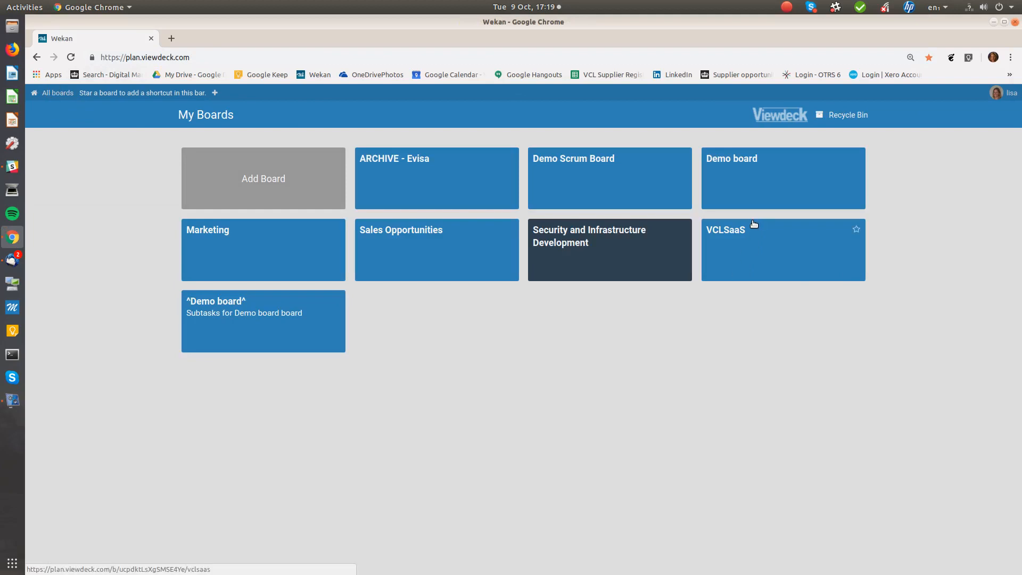
click(626, 191)
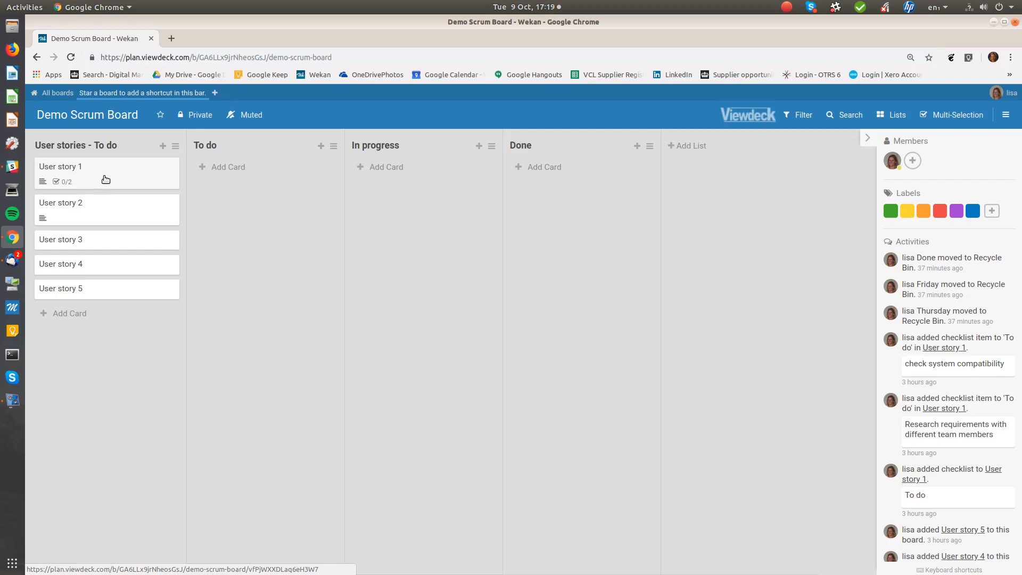
drag(105, 179, 256, 181)
drag(122, 202, 283, 208)
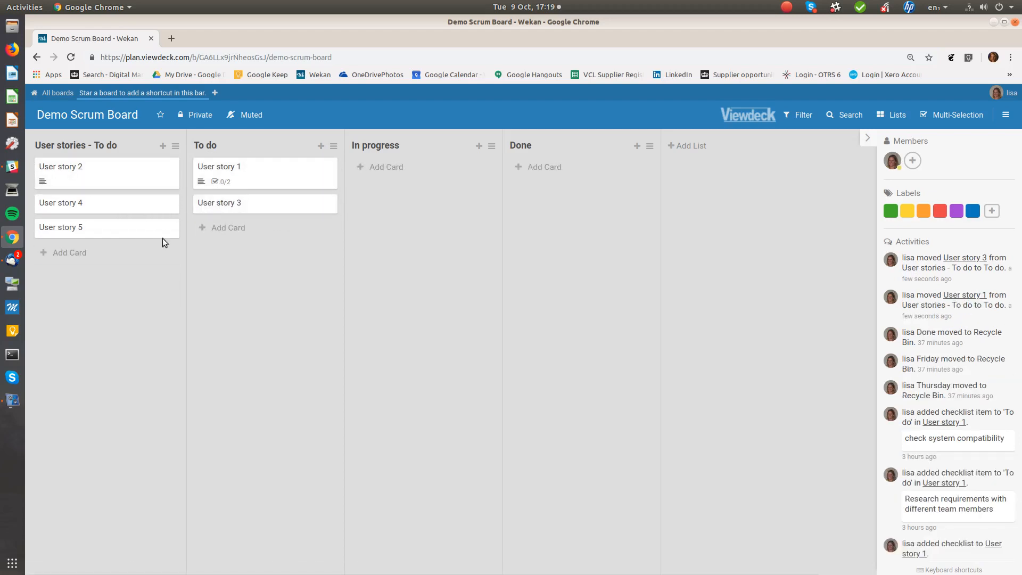
Step: Move the User story 1 card to In progress and the User story 4 card to To do
drag(276, 174, 420, 173)
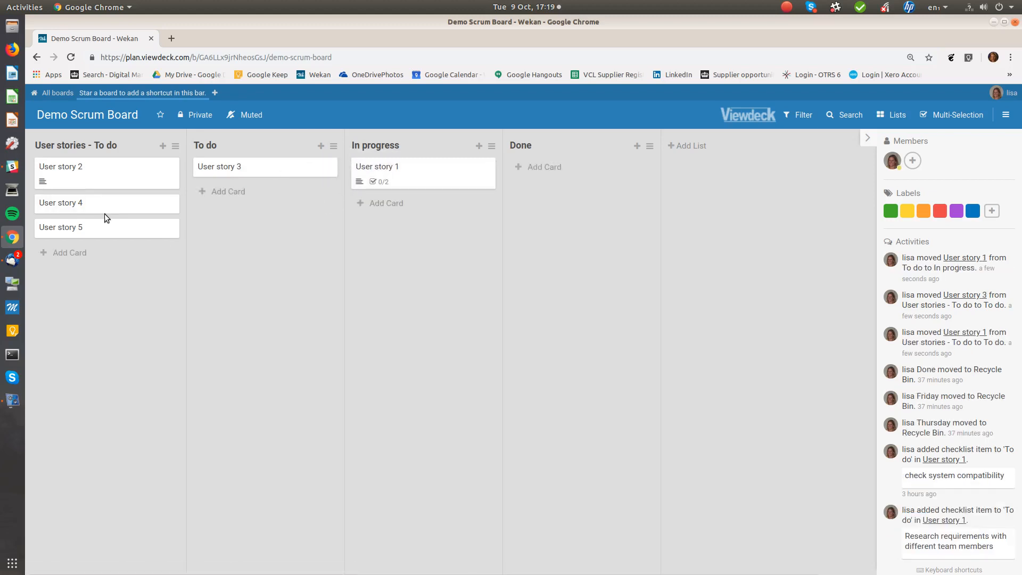
drag(107, 210, 210, 212)
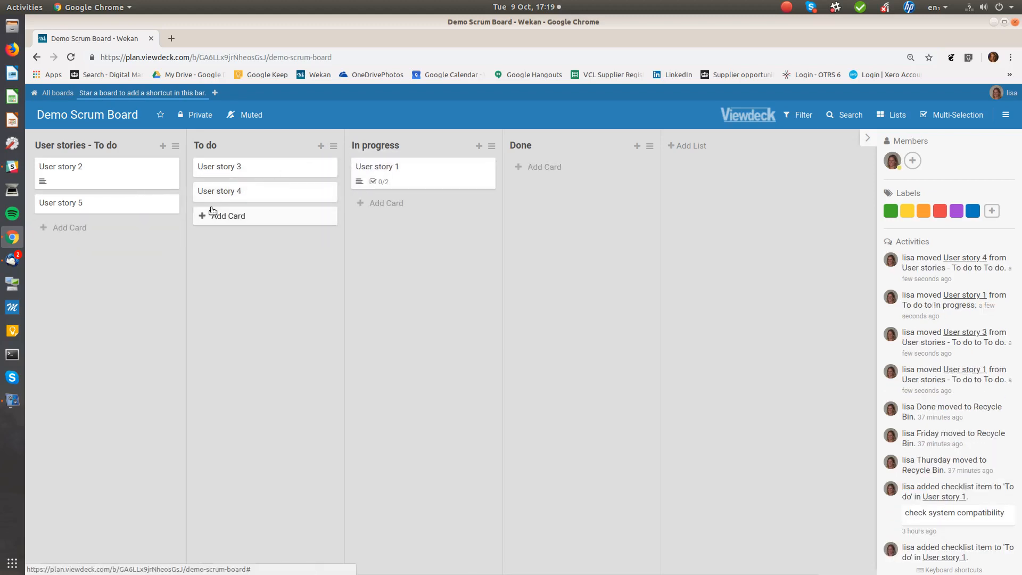
Step: Move User story 1 to Done, User stories 3 and 4 to In progress, and User stories 2 and 5 to To do
drag(422, 166, 570, 164)
drag(257, 164, 394, 160)
drag(216, 174, 381, 194)
drag(169, 176, 292, 202)
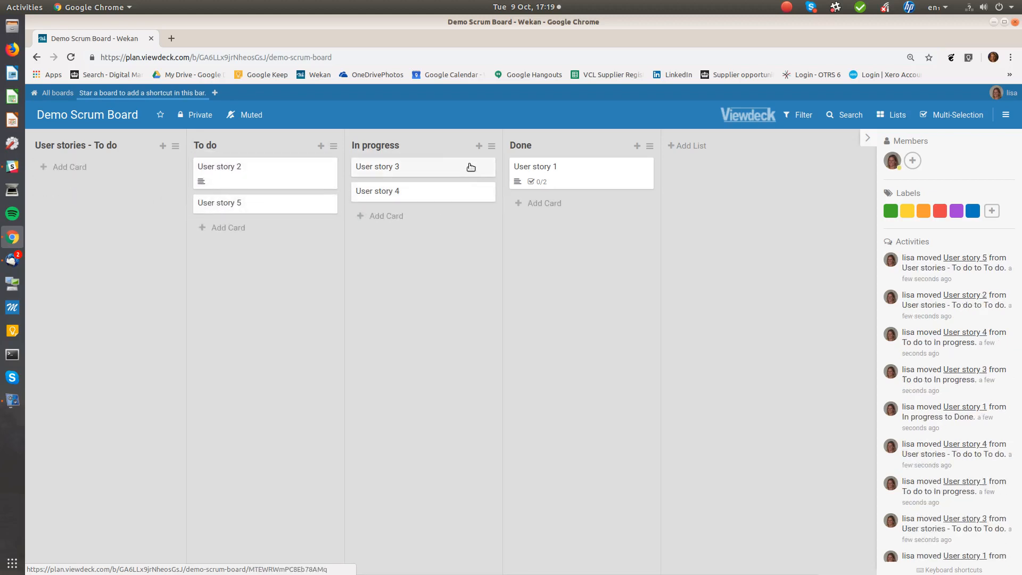
Step: Move the User story 4 and User story 3 cards from In progress to Done
drag(439, 187, 566, 207)
drag(470, 168, 630, 228)
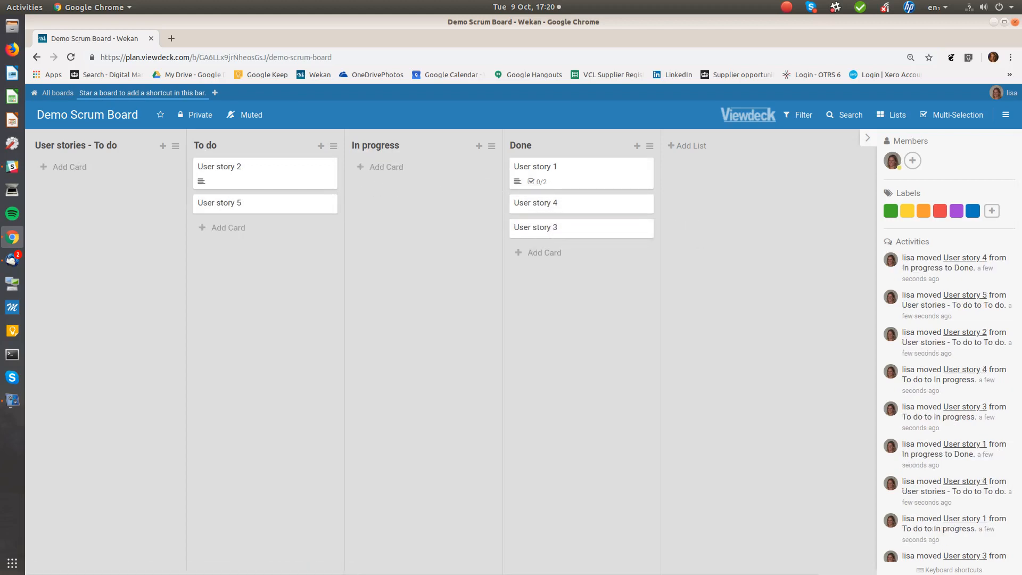
key(alt+Tab)
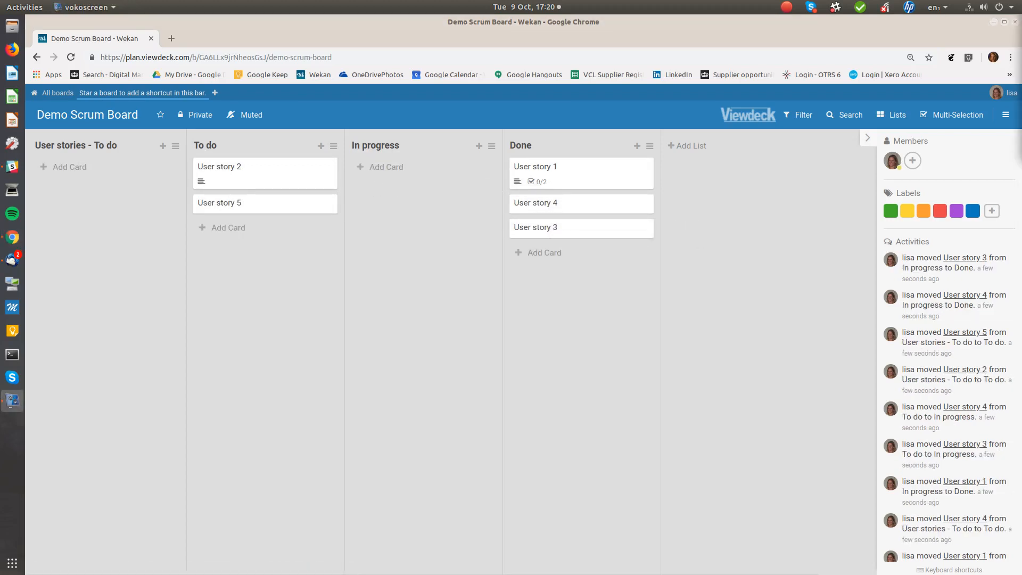